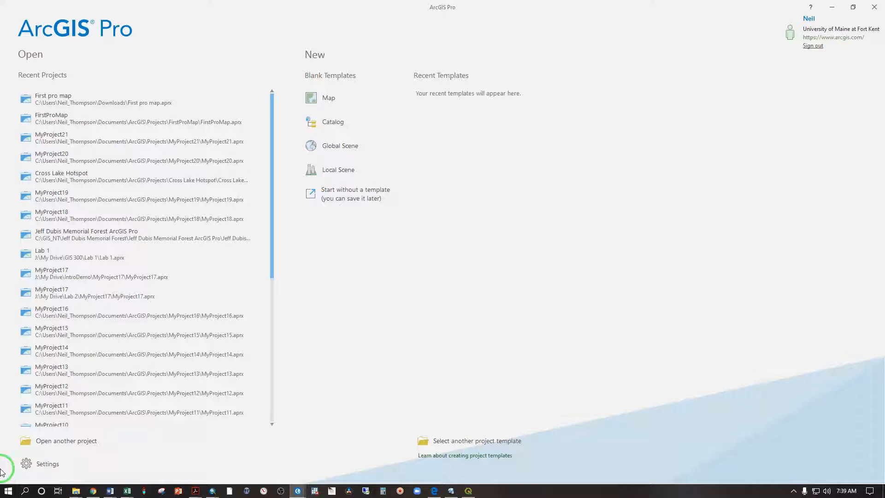
click(6, 493)
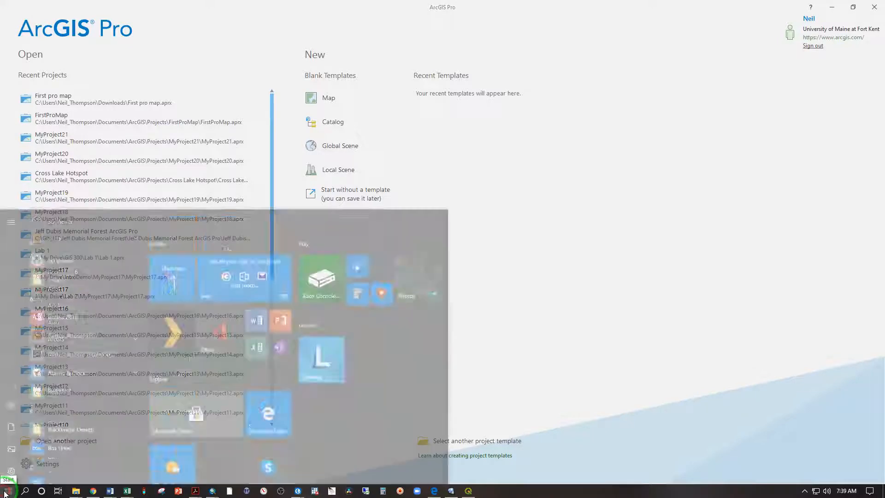
text(arcgis)
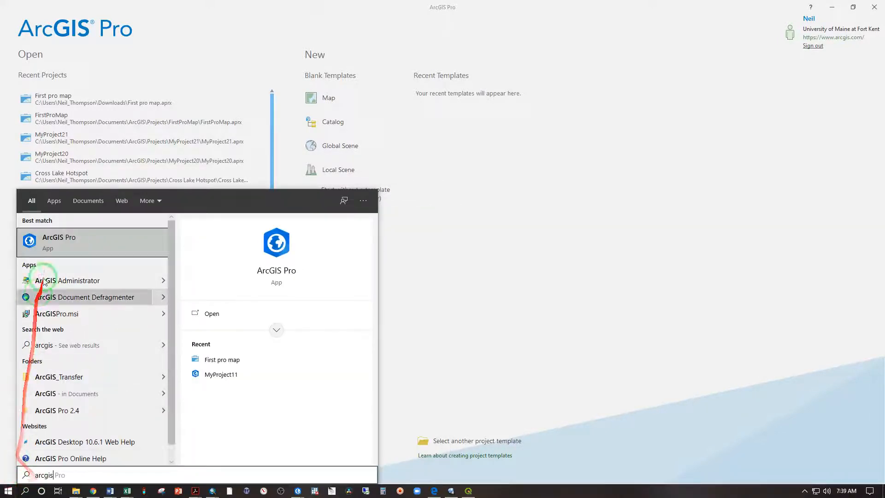
click(466, 229)
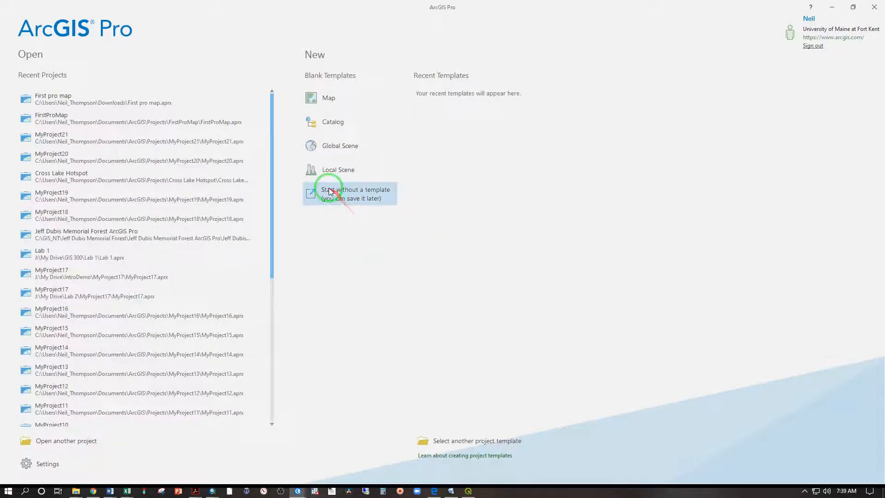
Create a new project named AroostookCensus from the blank Map template.
click(327, 99)
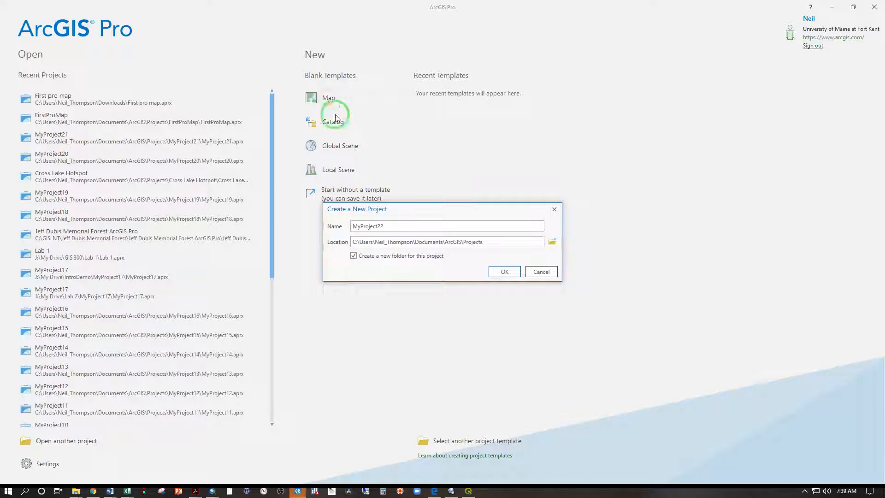
text(AroostookCS)
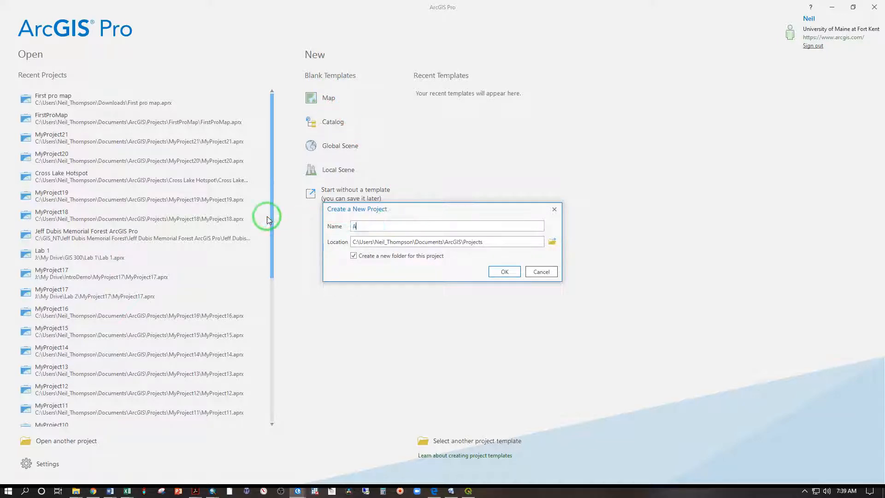
text(nsus)
click(497, 275)
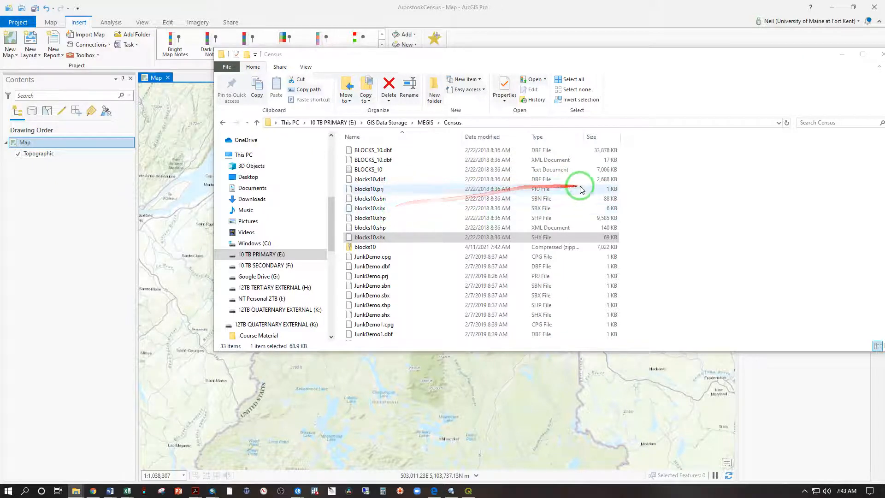
Try to send the blocks10 shapefile files, from blocks10.dbf to blocks10.shx in the Census folder, to a compressed (zipped) folder.
click(384, 180)
shift+click(374, 238)
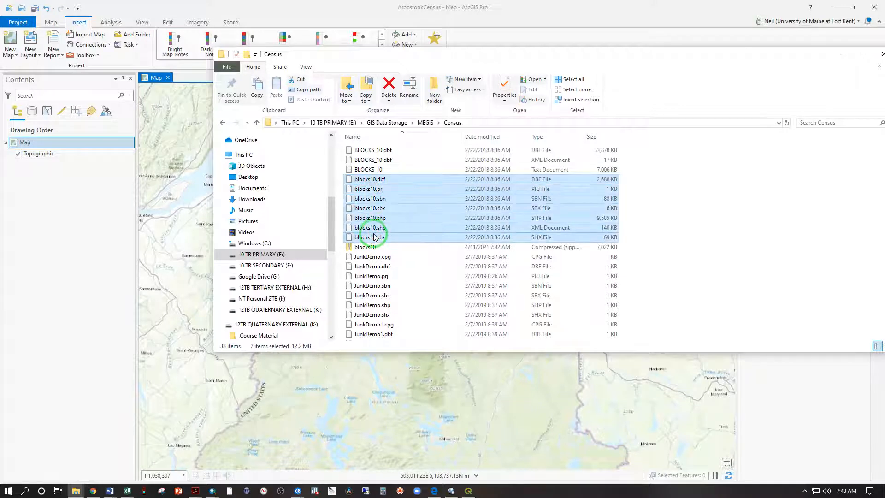
drag(385, 206, 386, 210)
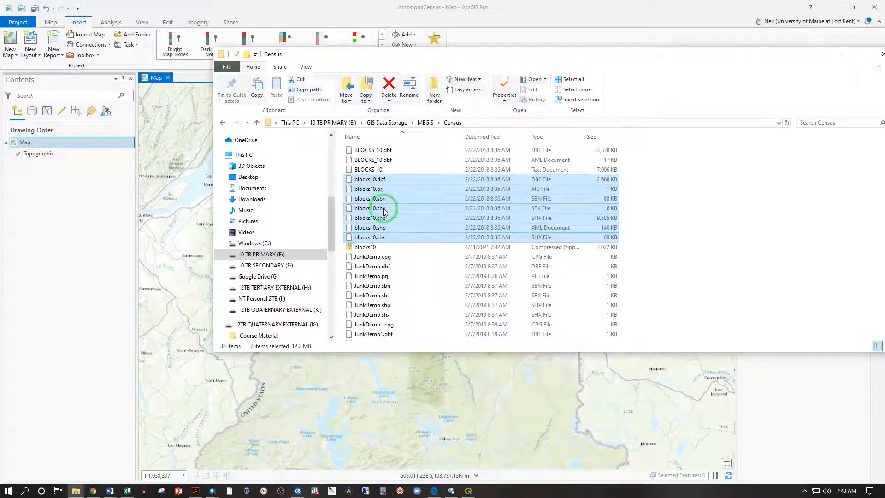
right_click(384, 210)
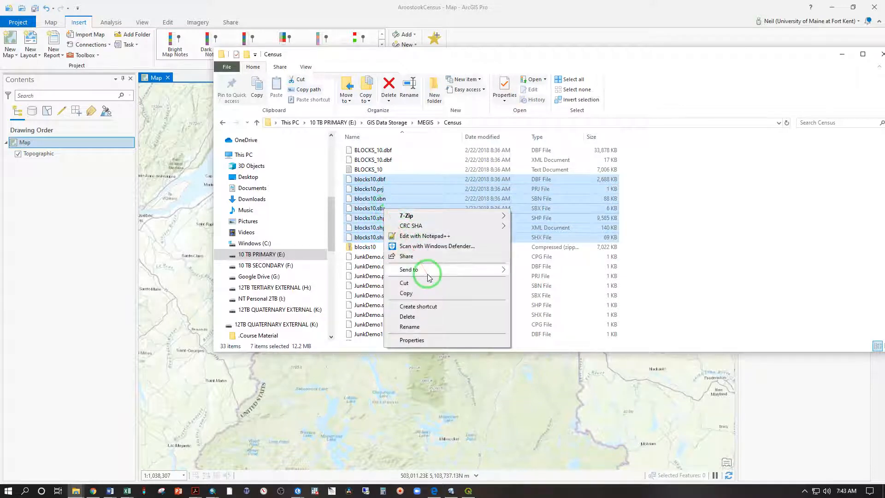
mouse_move(454, 274)
click(534, 285)
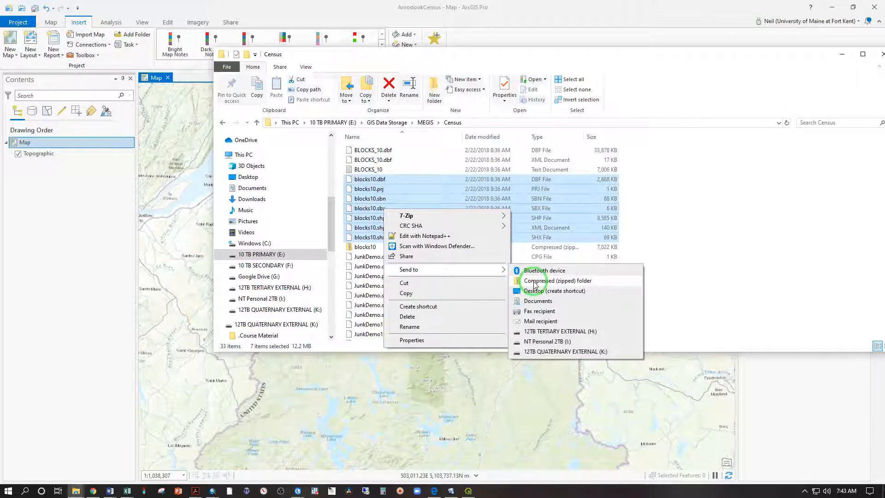
click(359, 247)
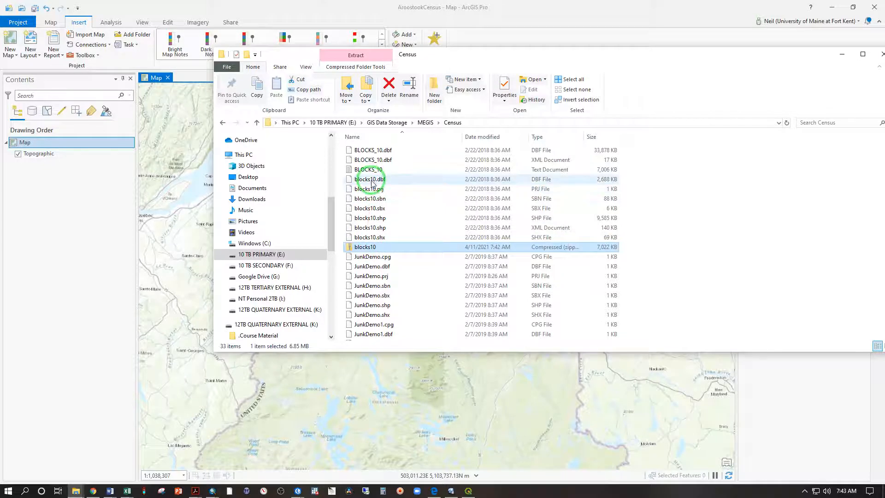
Add the blocks10.shp shapefile from the Census folder to the map as a layer.
click(368, 219)
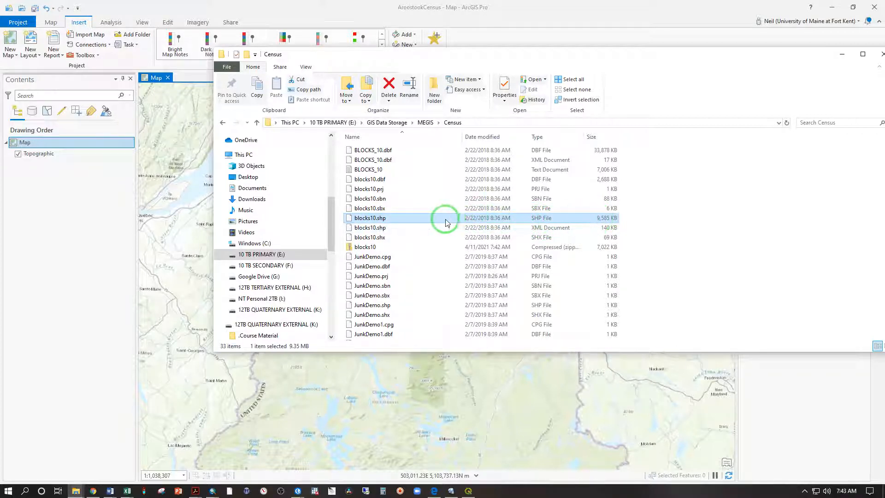
drag(398, 220, 31, 149)
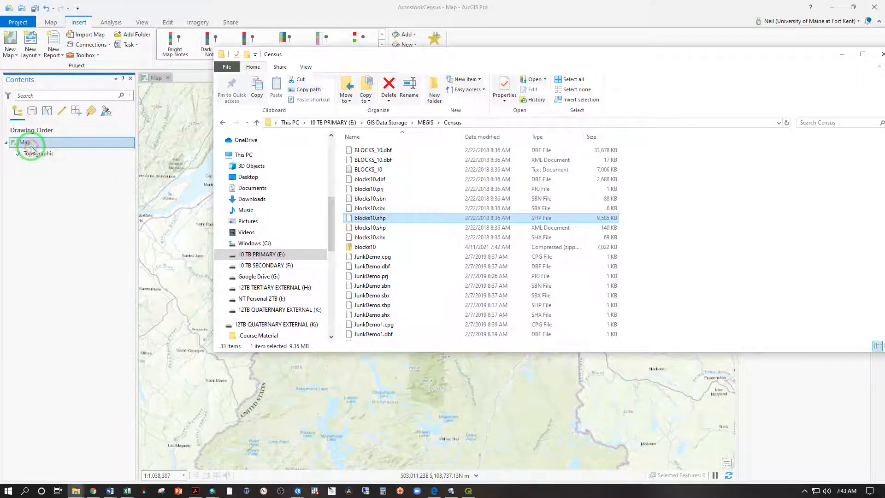
click(38, 236)
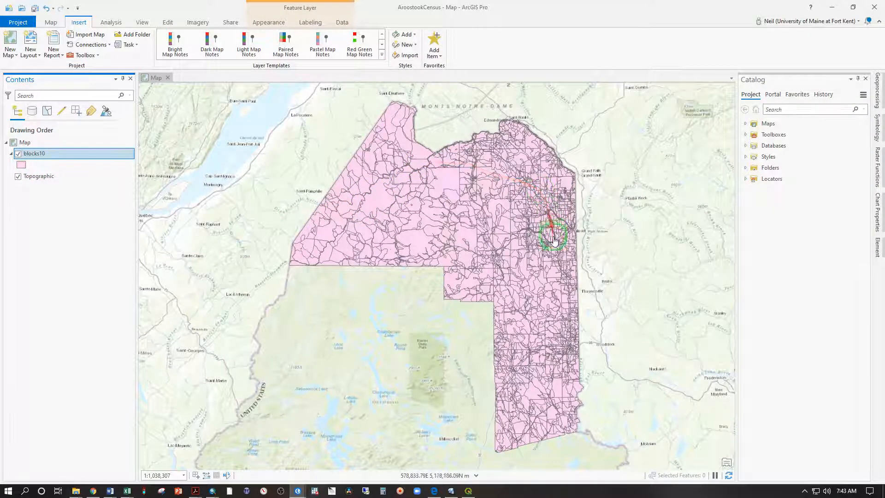
click(554, 275)
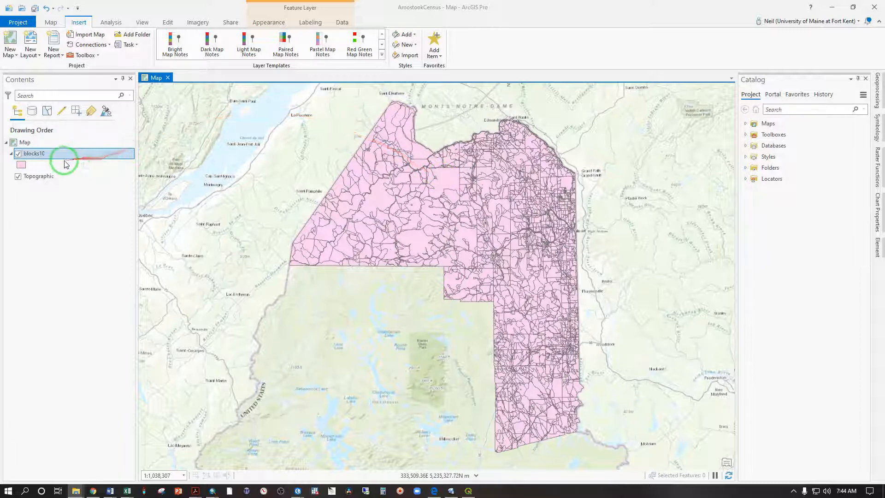
Change the primary symbology of the blocks10 layer to Dot Density.
right_click(33, 155)
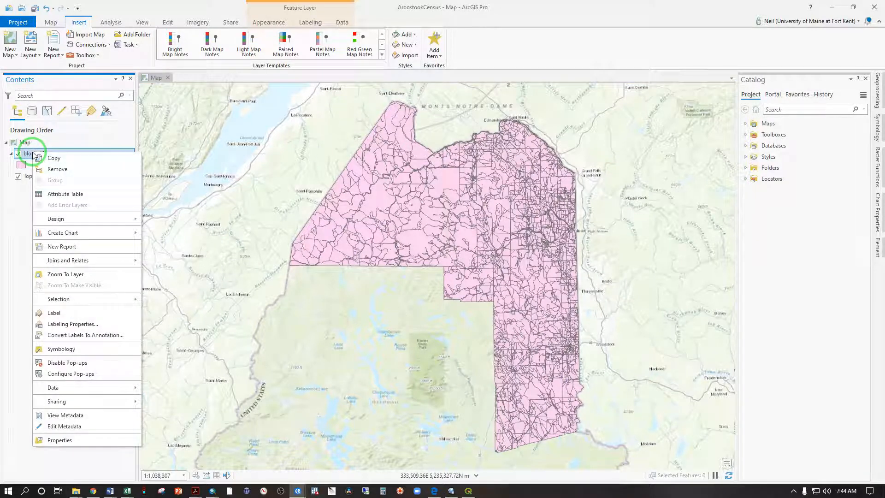
click(60, 350)
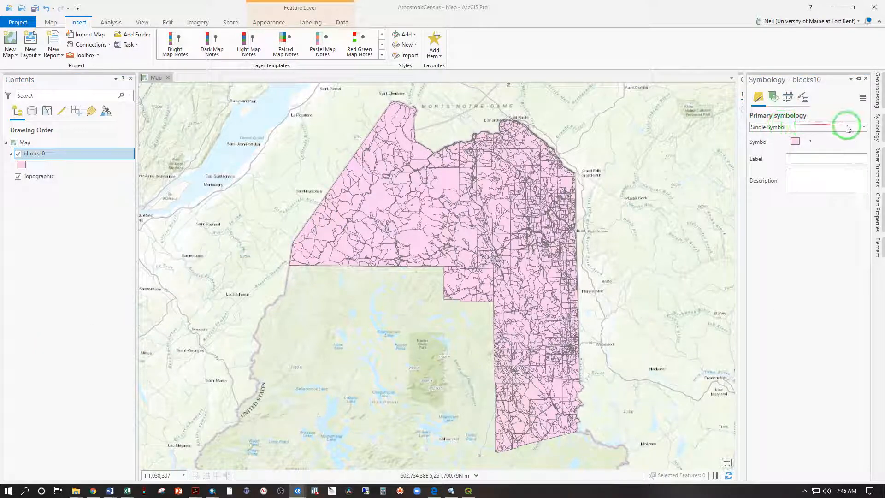
click(864, 128)
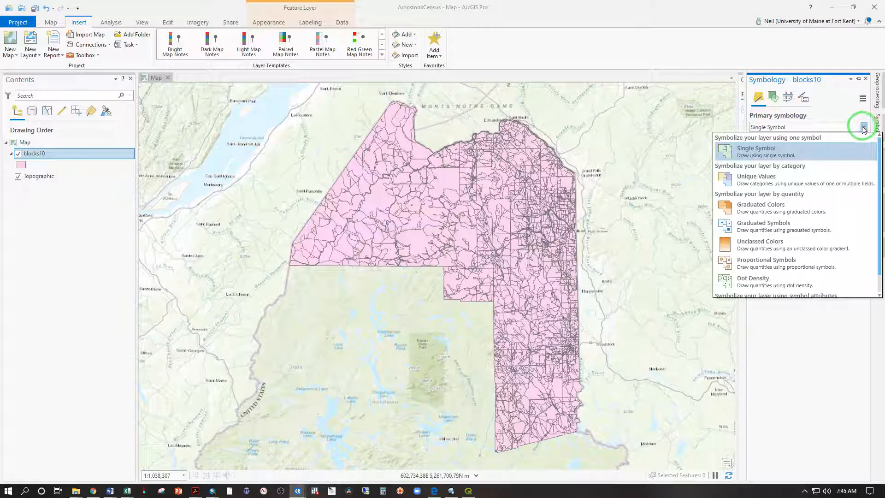
click(807, 282)
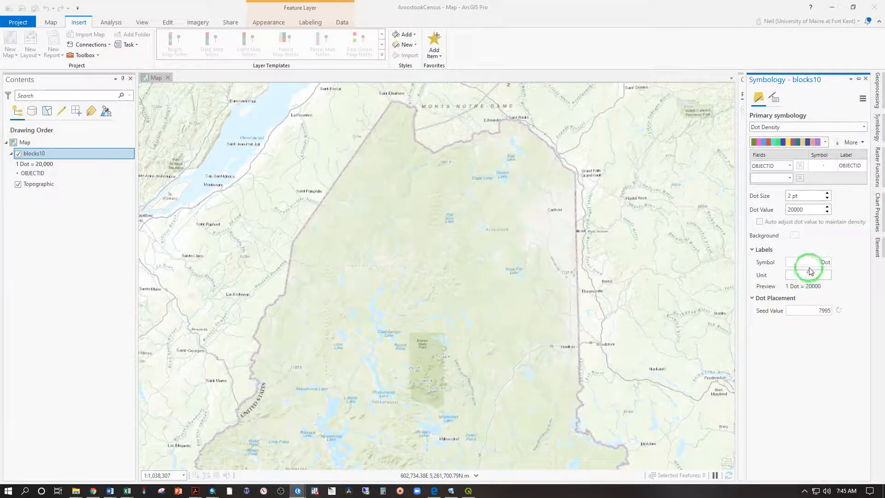
Use the POP10 field in place of OBJECTID for the blocks10 dot density symbology.
click(773, 167)
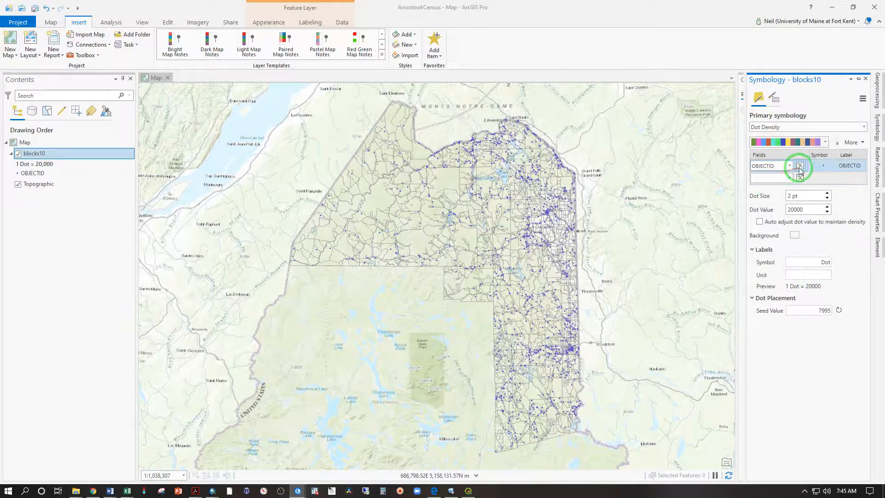
click(789, 166)
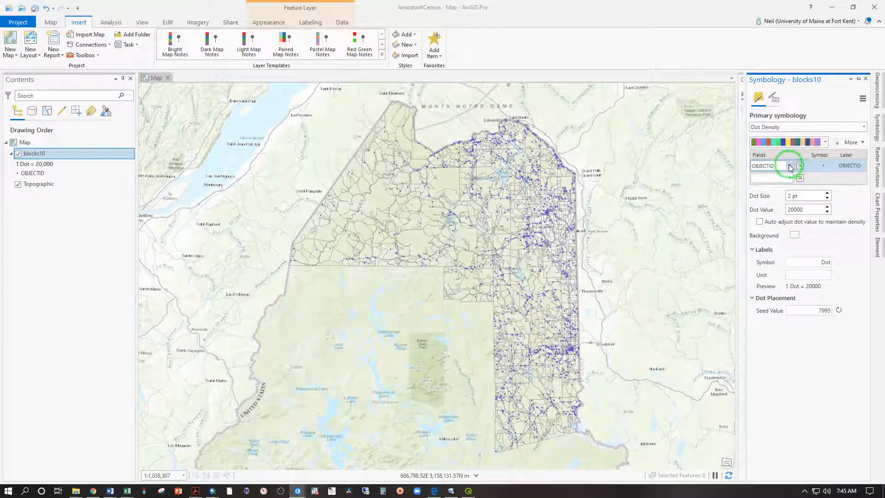
click(763, 169)
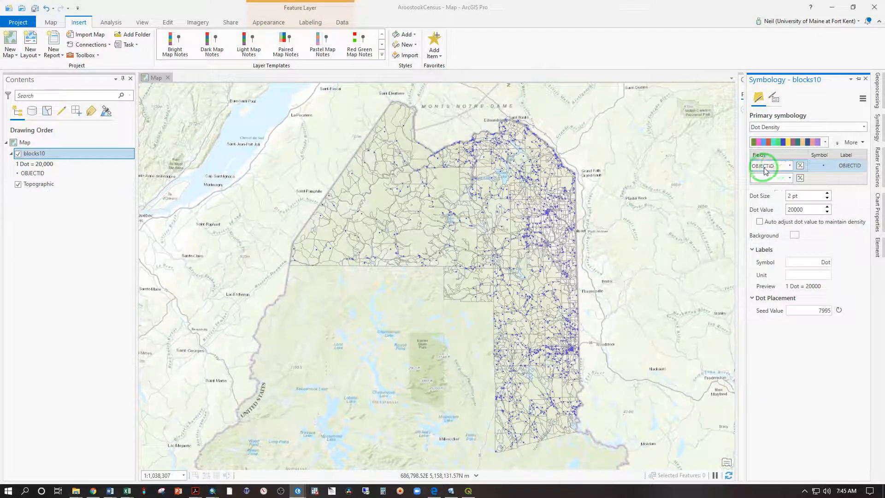
click(787, 169)
click(789, 167)
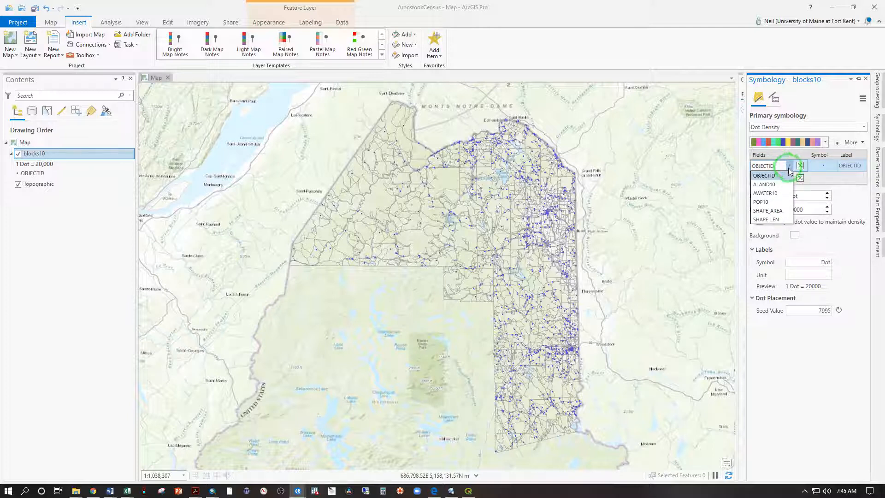
click(774, 202)
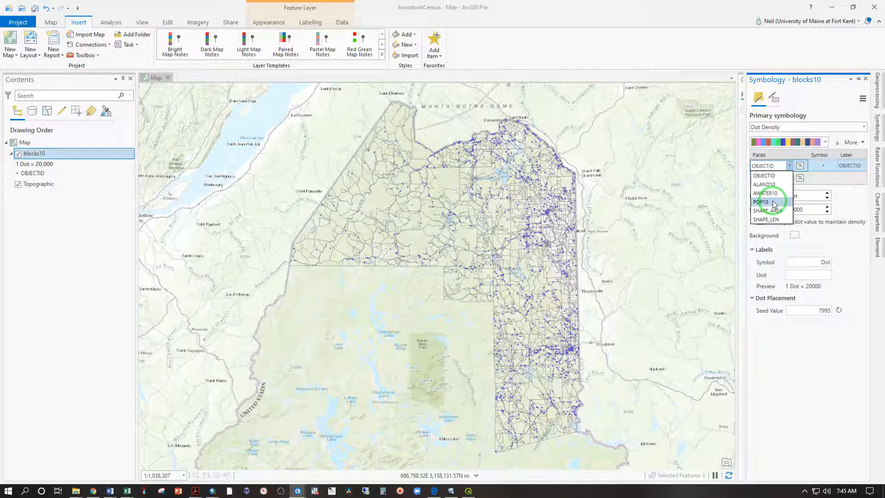
click(772, 201)
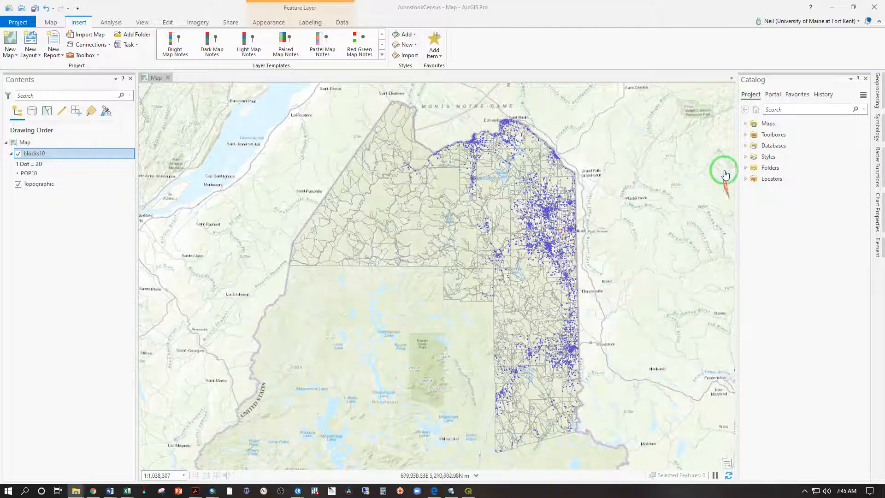
click(877, 133)
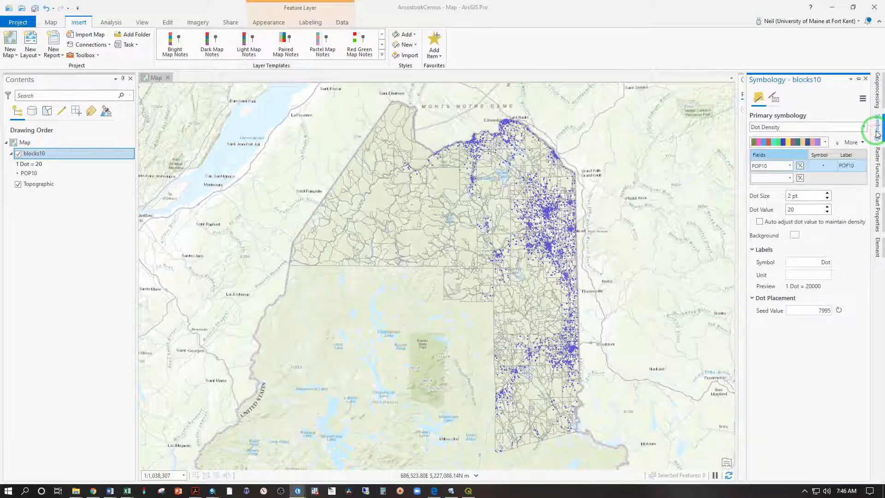
click(777, 167)
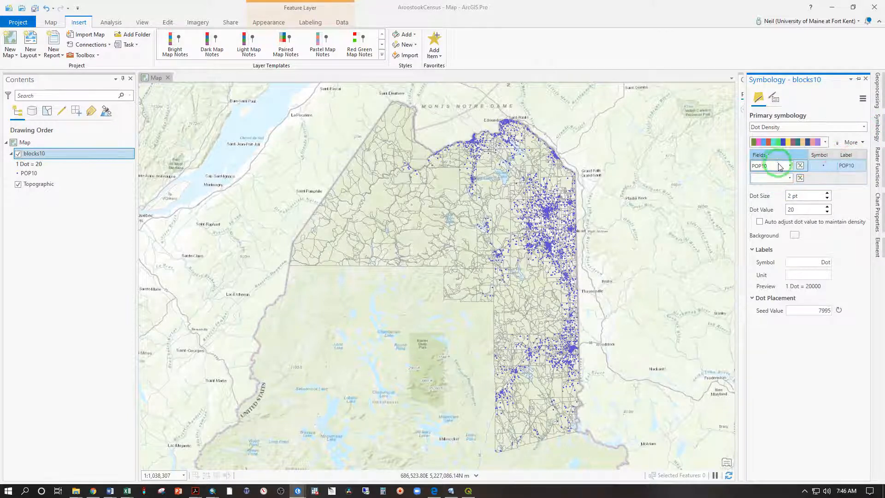
Set the outline color of the blocks10 background polygon symbol to no color and apply the change.
click(468, 174)
scroll(469, 174, up, 5)
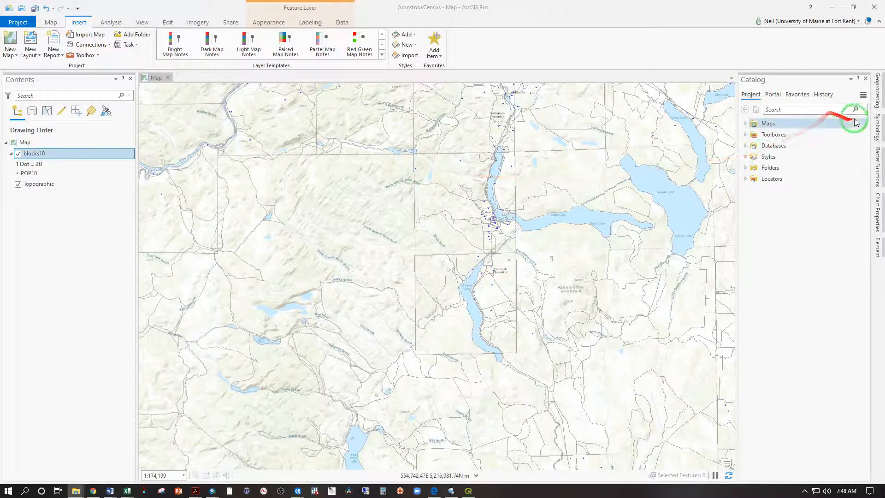
click(877, 131)
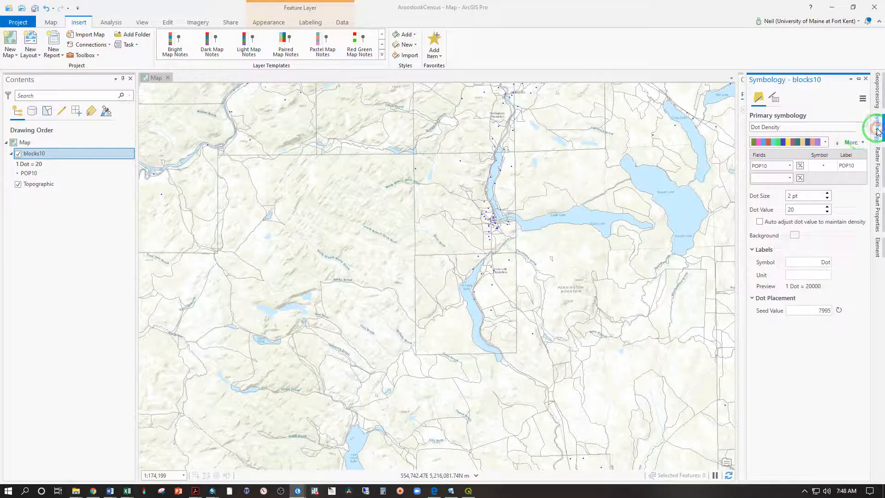
click(794, 237)
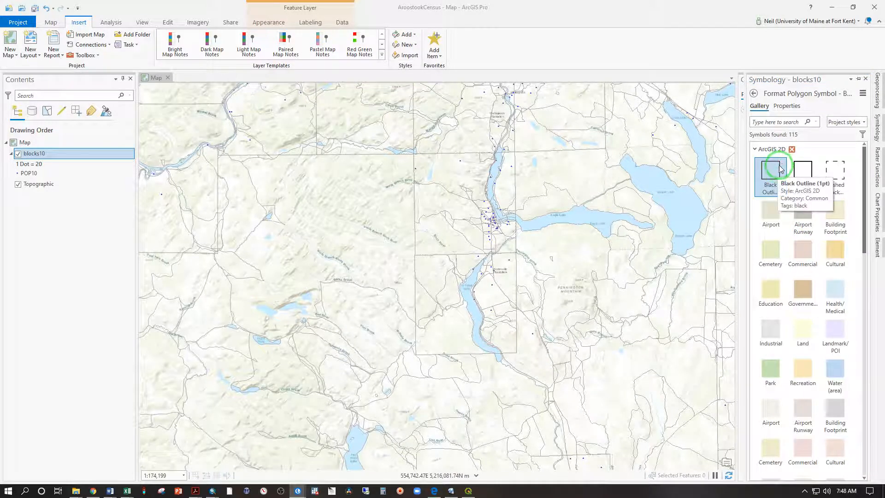
click(786, 106)
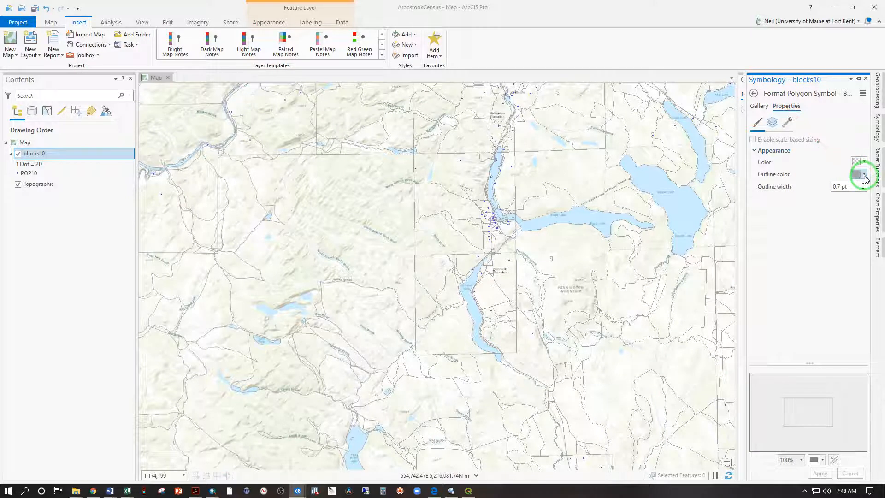
click(864, 177)
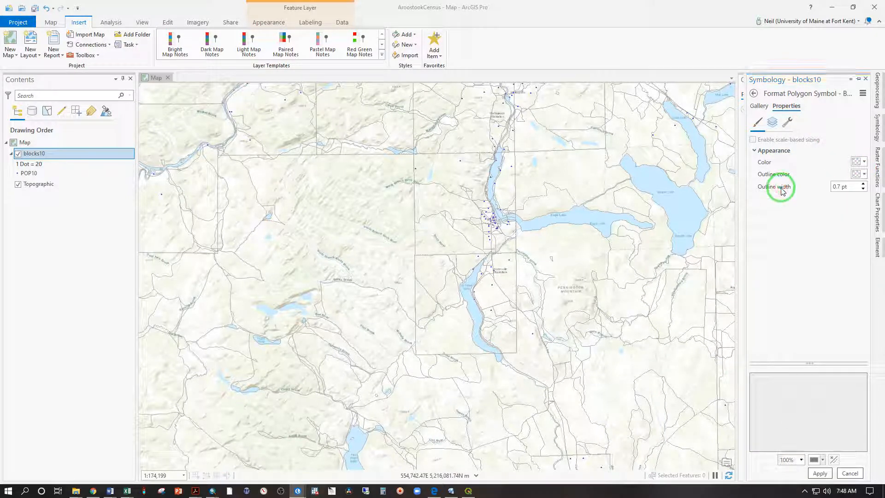
click(876, 136)
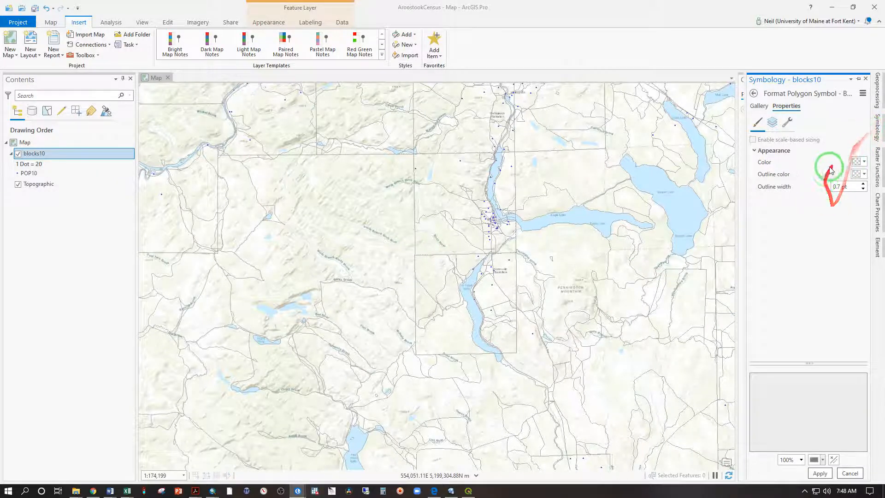
click(819, 473)
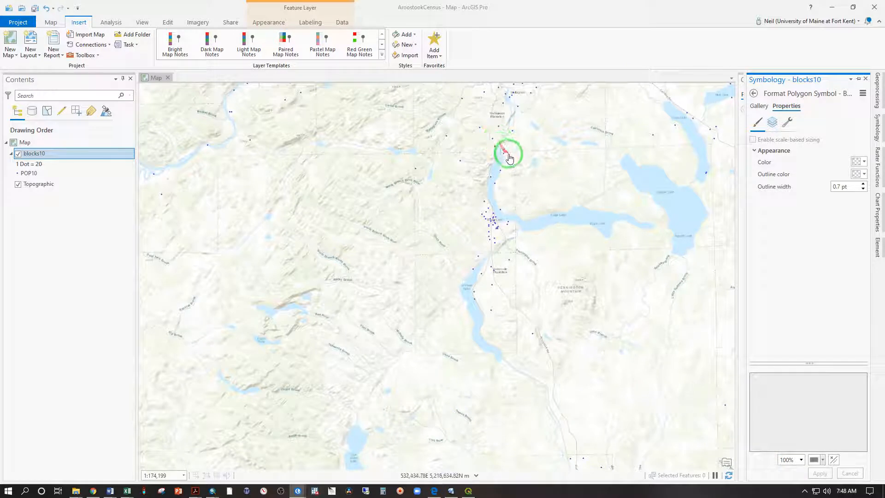
Select the blocks10 census blocks across the northern St. John Valley area with a freehand Lasso around them.
right_click(33, 156)
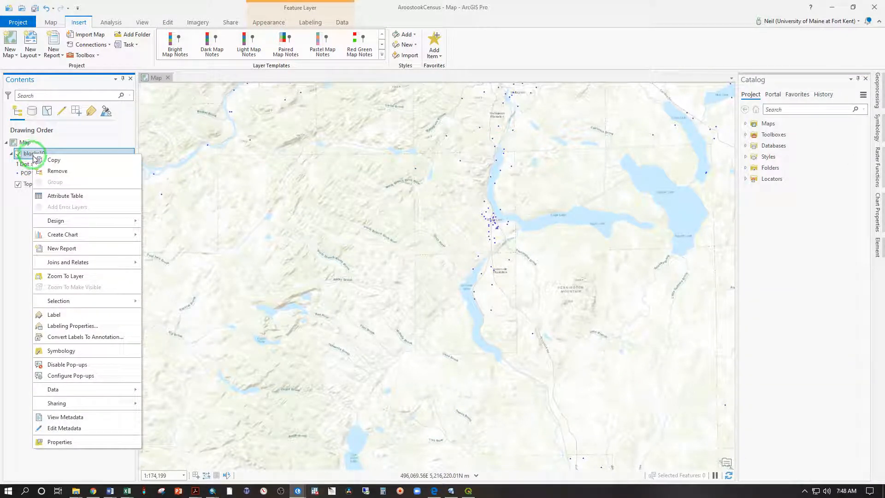
click(75, 279)
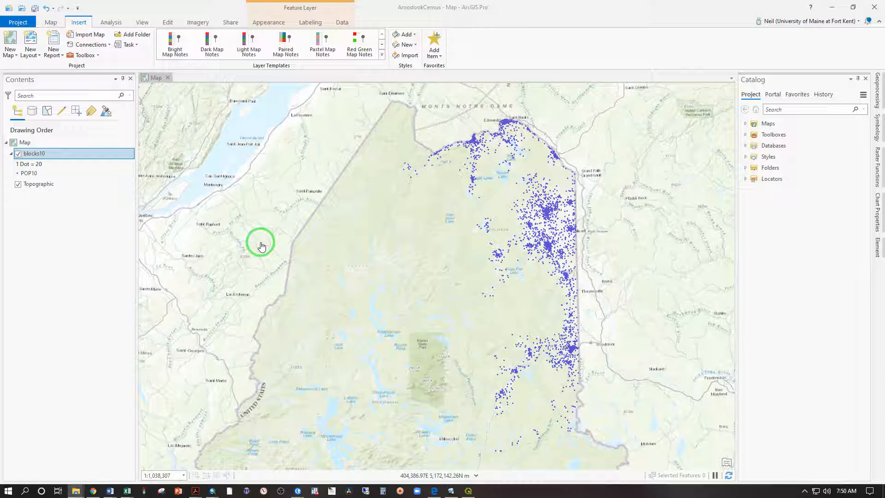
click(50, 23)
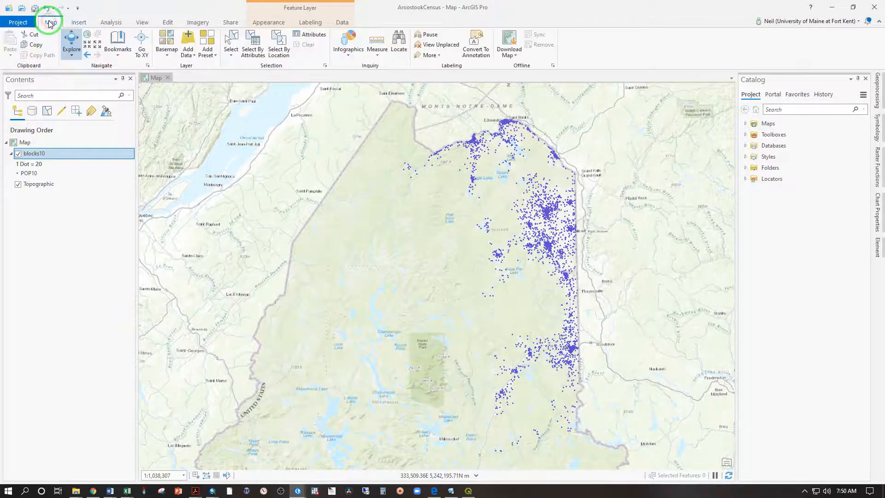
click(232, 42)
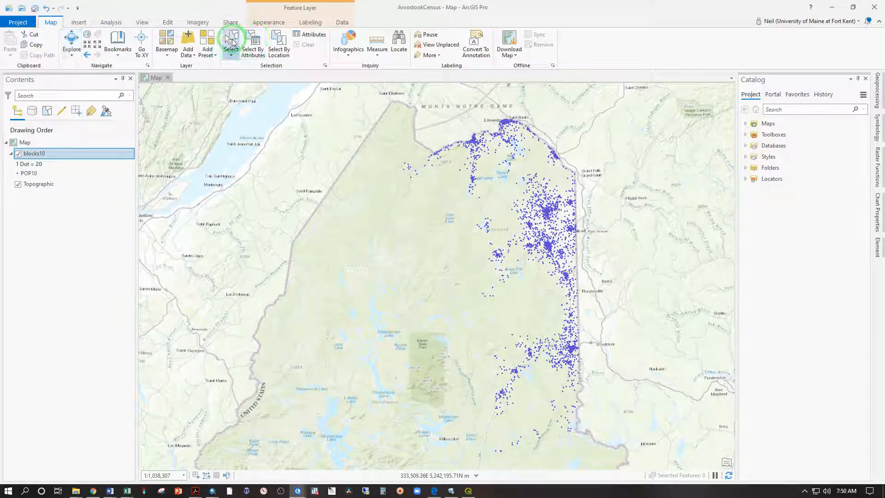
click(231, 55)
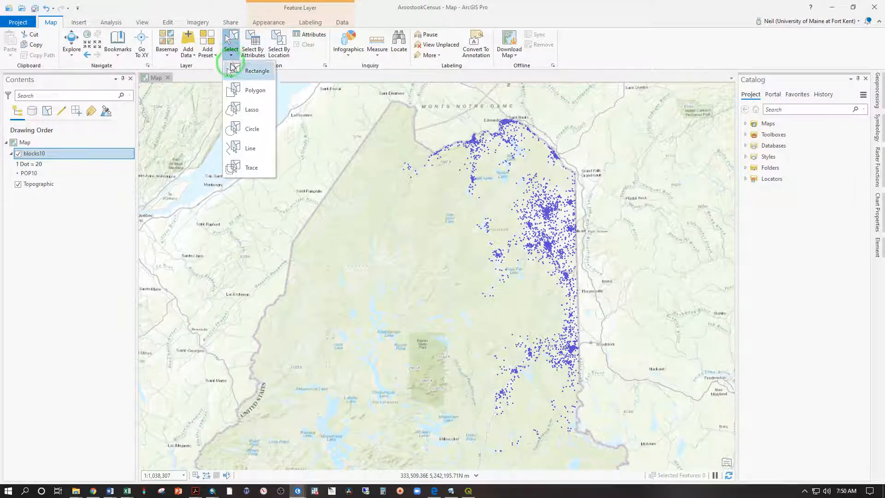
click(242, 109)
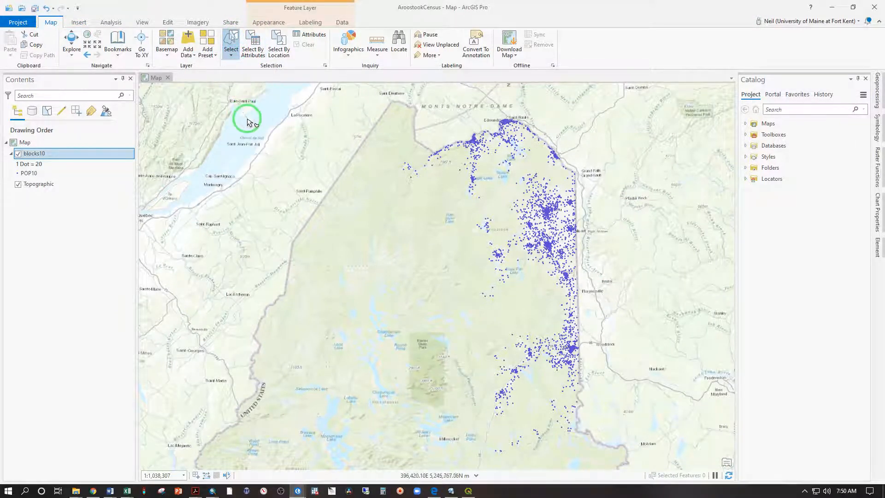
mouse_move(386, 174)
mouse_down()
mouse_move(406, 145)
mouse_move(488, 110)
mouse_move(549, 118)
mouse_move(569, 138)
mouse_move(579, 162)
mouse_move(571, 172)
mouse_move(522, 169)
mouse_move(471, 207)
mouse_up()
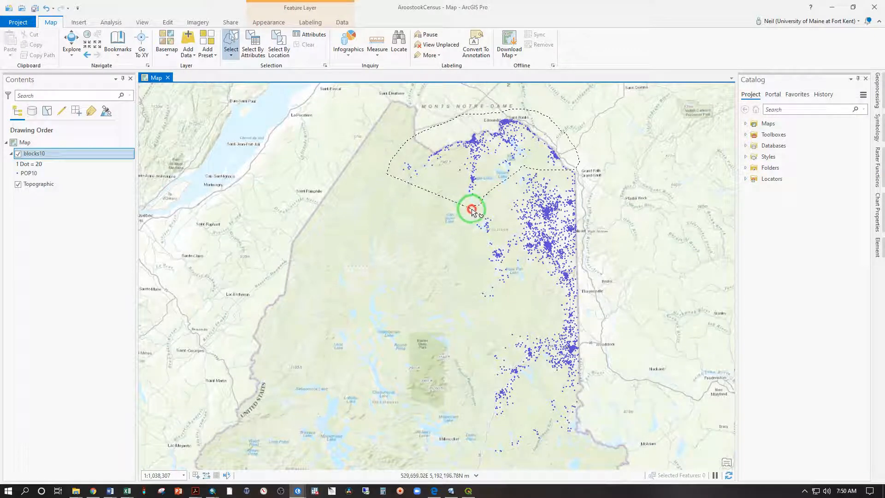
mouse_move(476, 214)
mouse_down()
mouse_move(404, 194)
mouse_move(400, 175)
mouse_up()
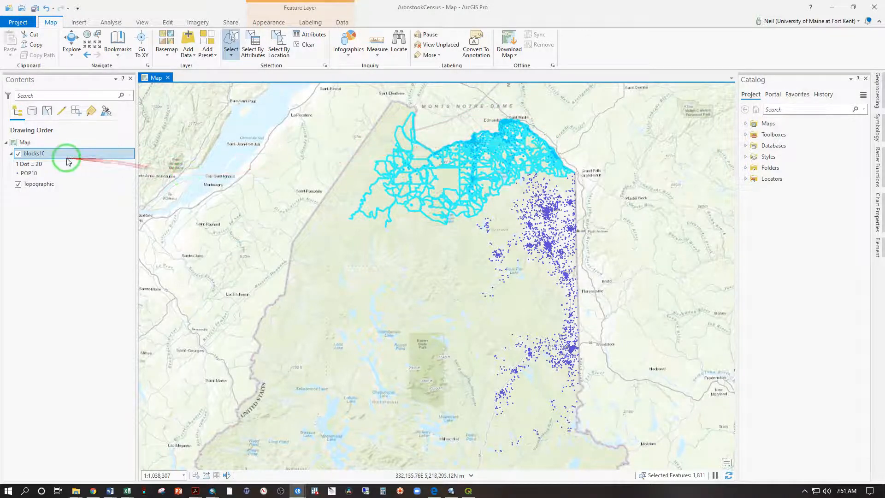
Export the selected blocks10 features to AroostookCensus.gdb as a feature class named StJohnValleyCensus.
right_click(51, 155)
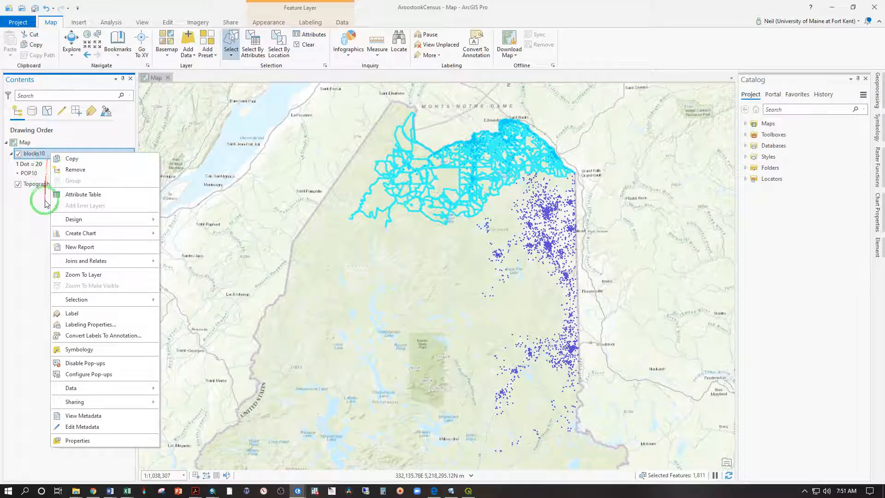
click(101, 388)
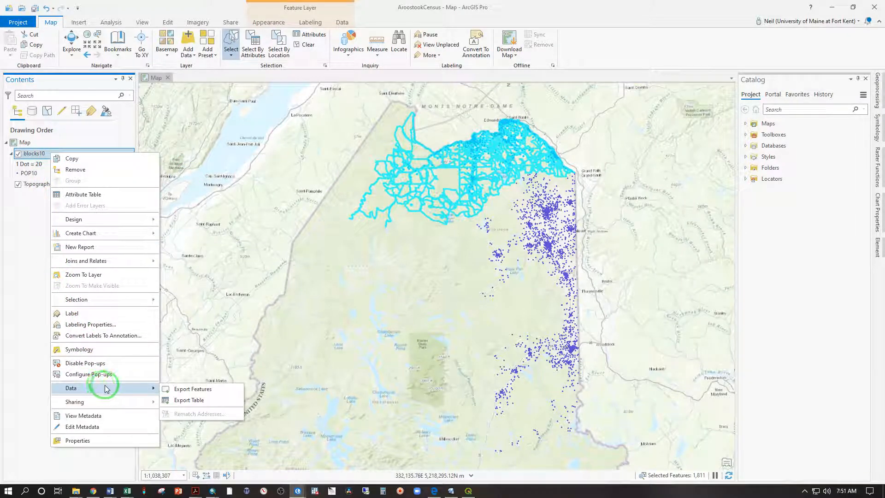
click(176, 389)
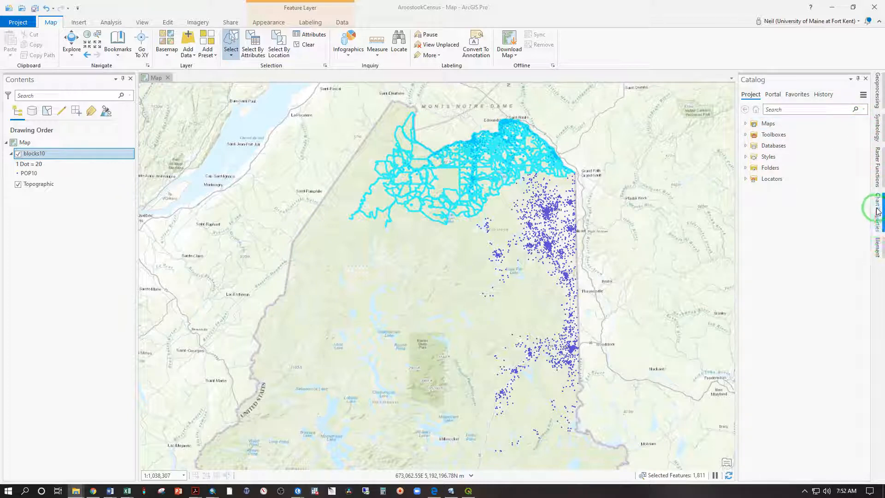
click(877, 96)
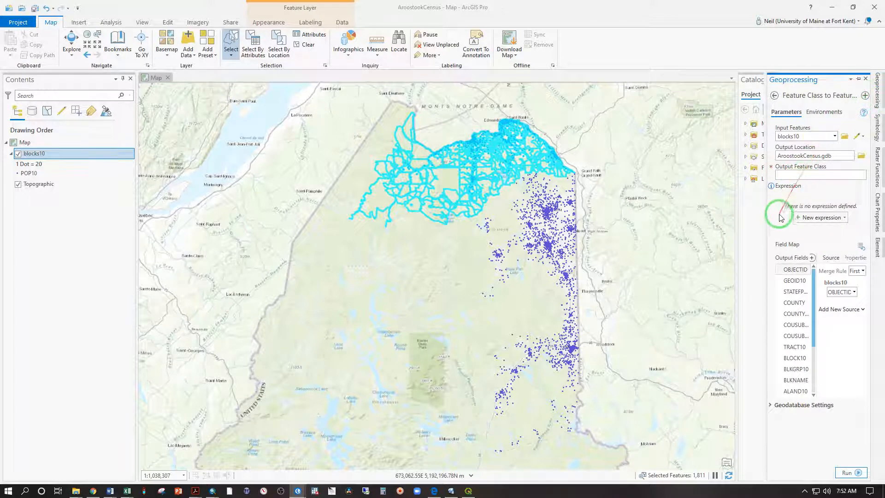
click(760, 219)
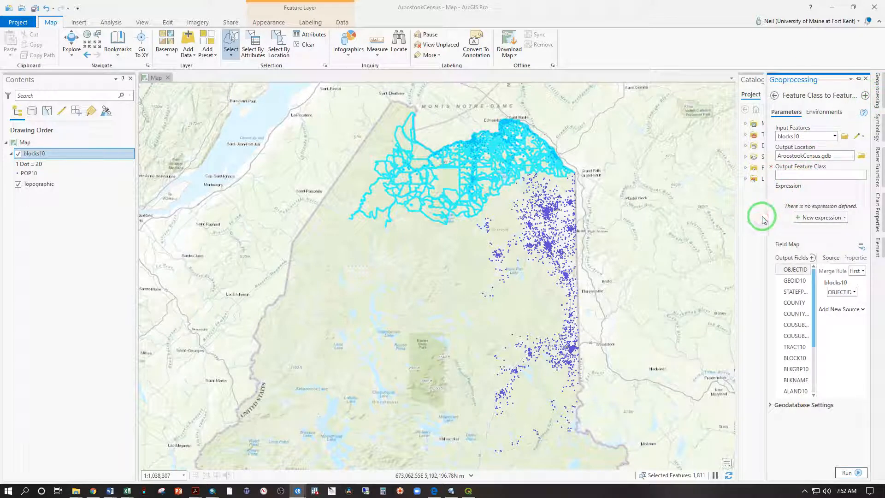
drag(765, 220, 686, 219)
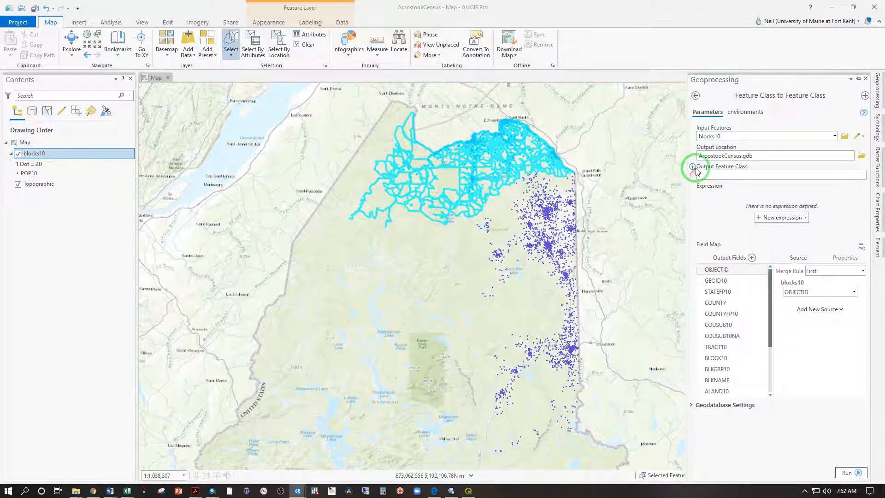
click(720, 174)
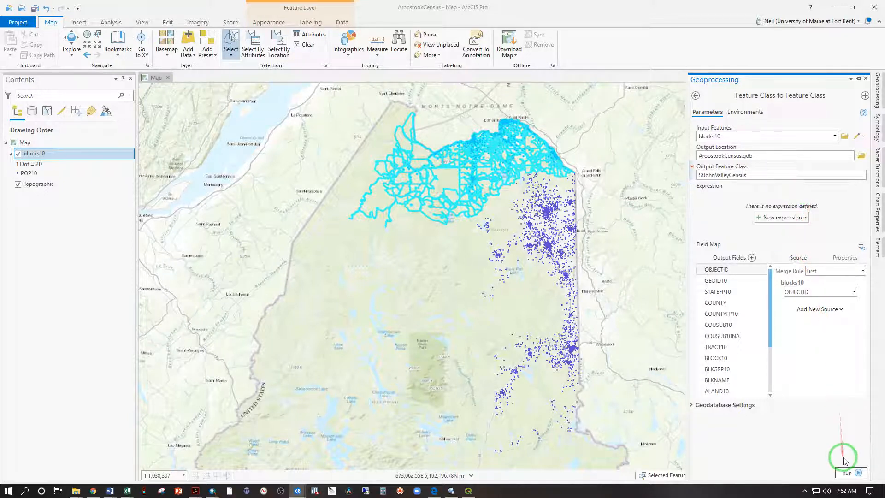
click(846, 473)
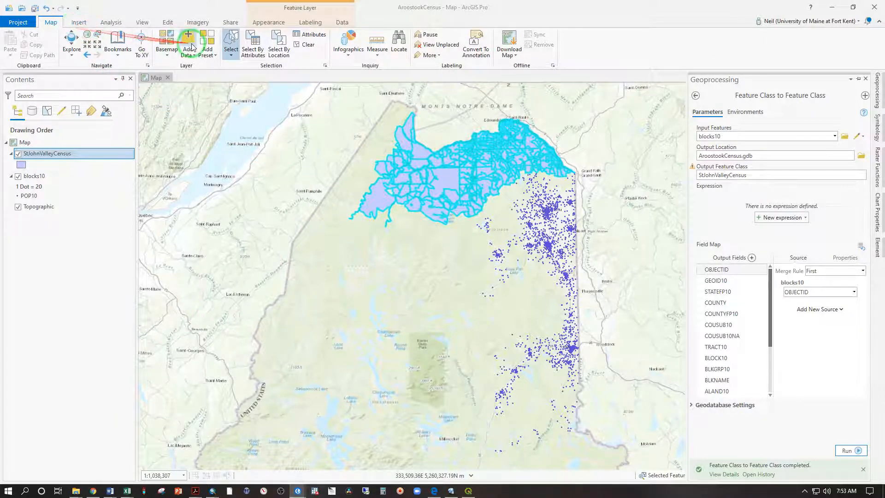
Clear the feature selection and hide the blocks10 layer on the map.
click(300, 46)
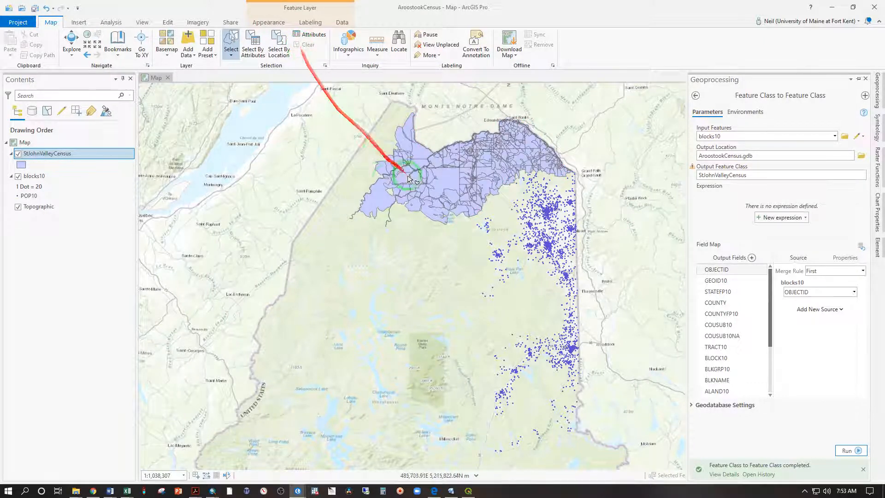
click(18, 176)
Change the primary symbology of the StJohnValleyCensus layer to Dot Density.
click(38, 155)
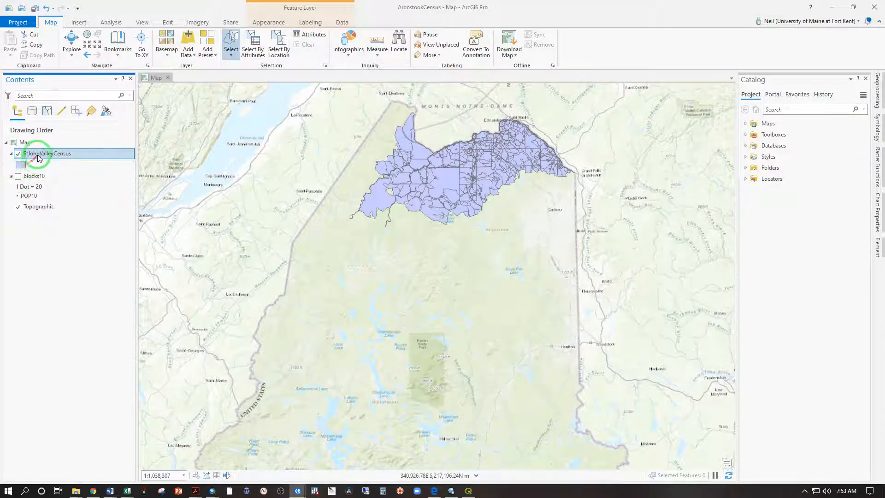
right_click(38, 156)
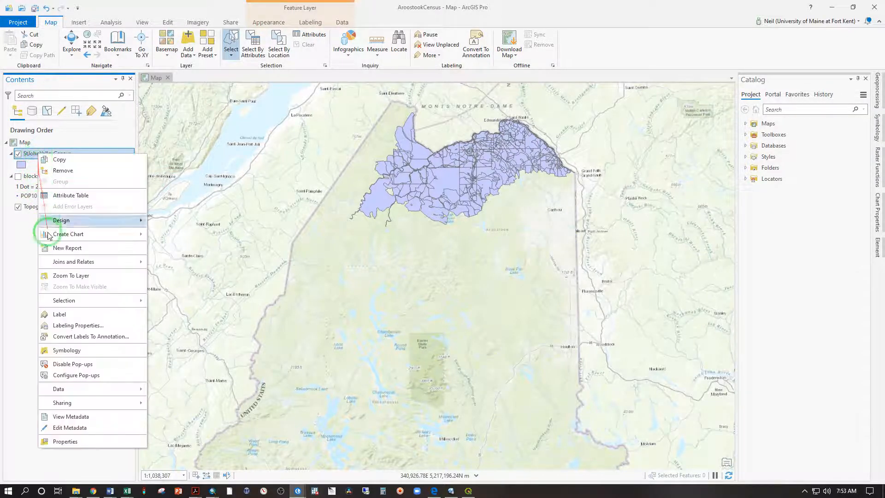
click(75, 351)
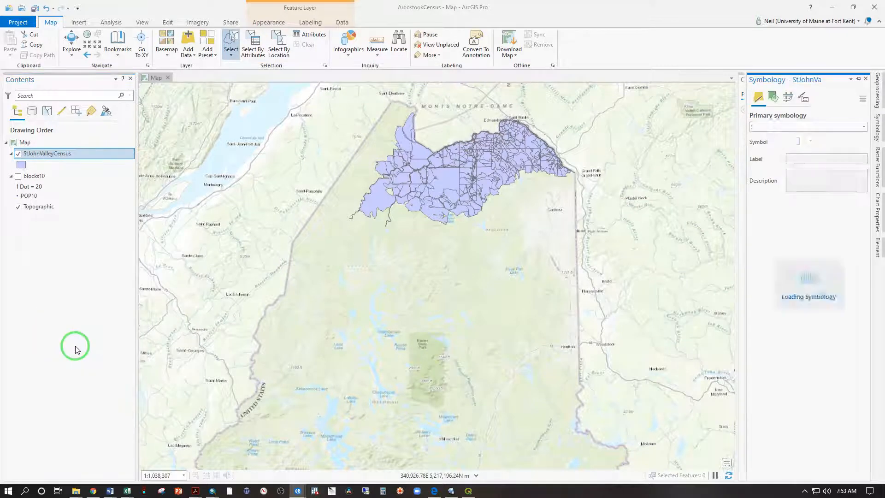
click(842, 139)
click(864, 132)
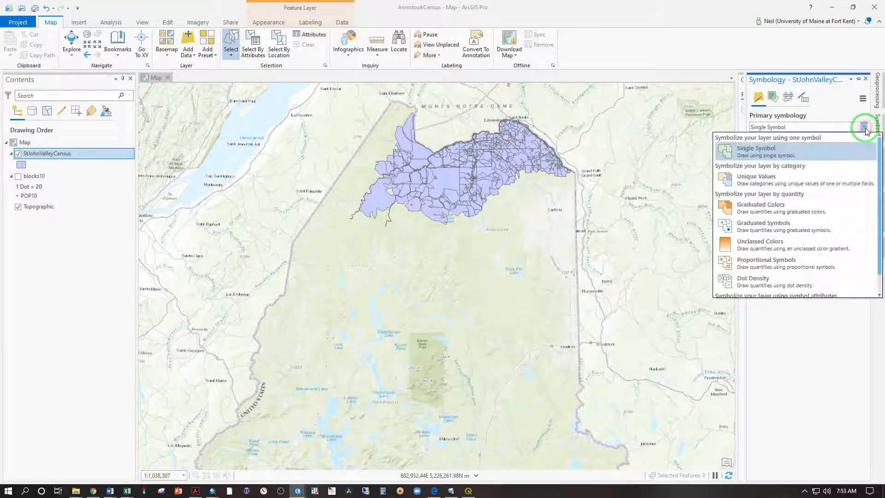
click(786, 282)
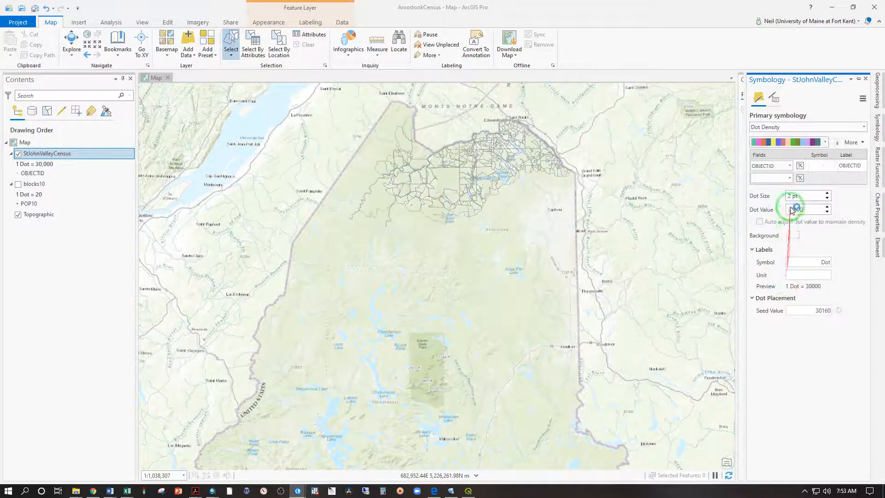
Use the POP10 field in place of OBJECTID for the StJohnValleyCensus dot density symbology.
click(779, 167)
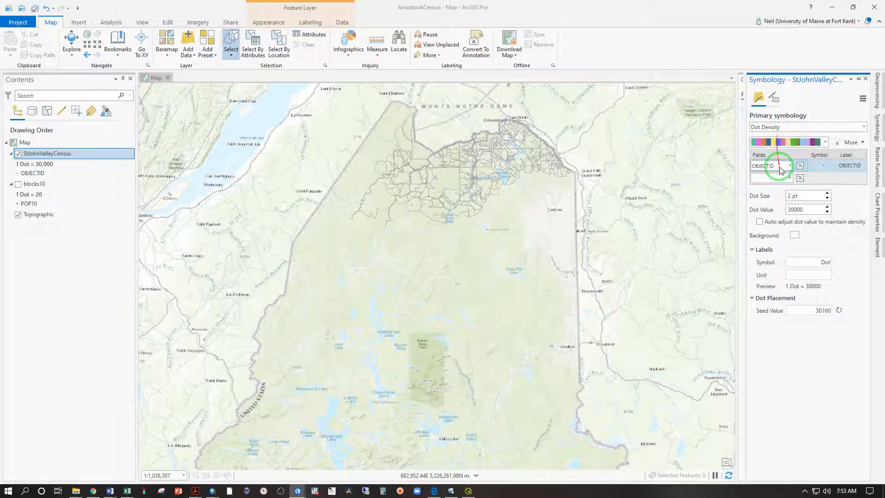
click(791, 166)
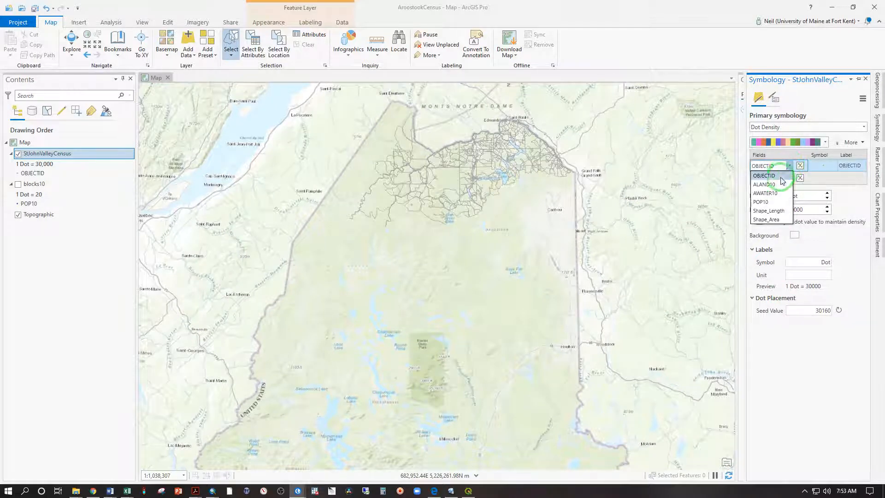
click(765, 202)
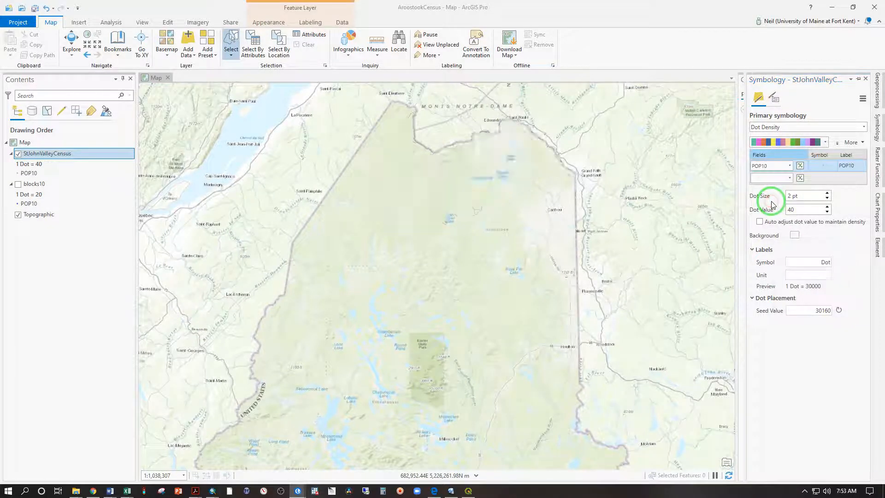
Set the StJohnValleyCensus background polygon's outline color to no color, apply it, and return to the primary symbology settings.
click(798, 236)
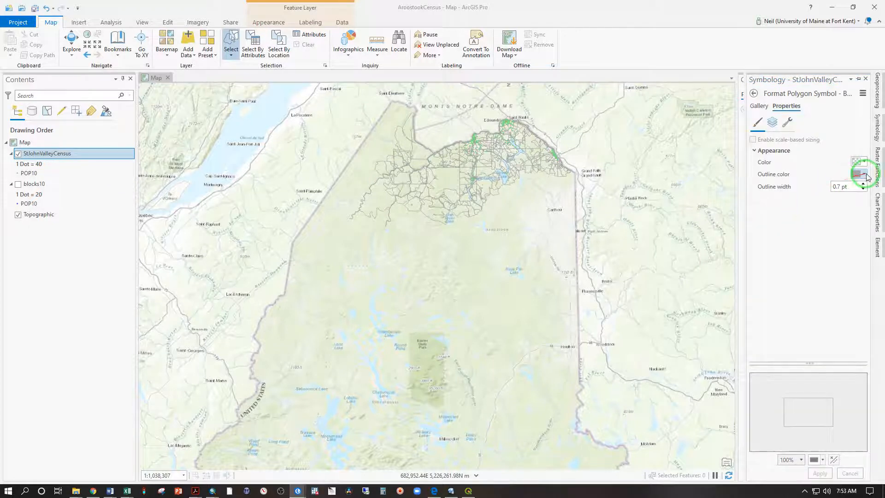
click(863, 176)
click(849, 185)
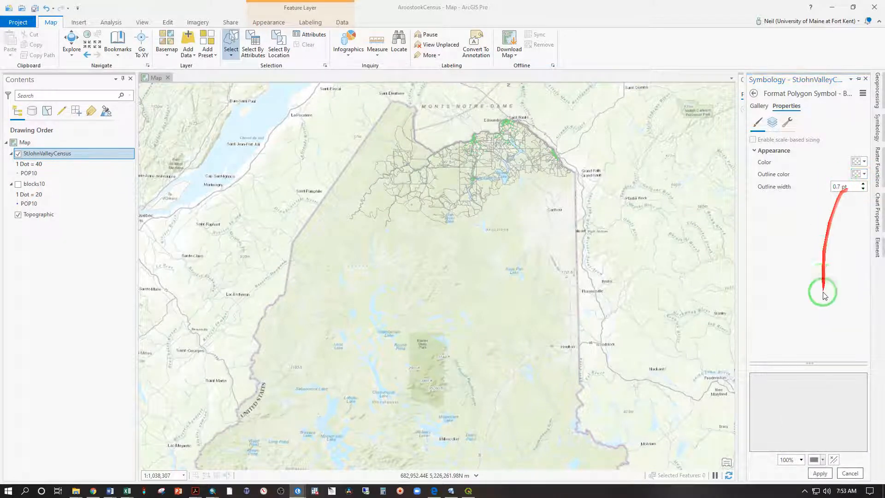
click(819, 473)
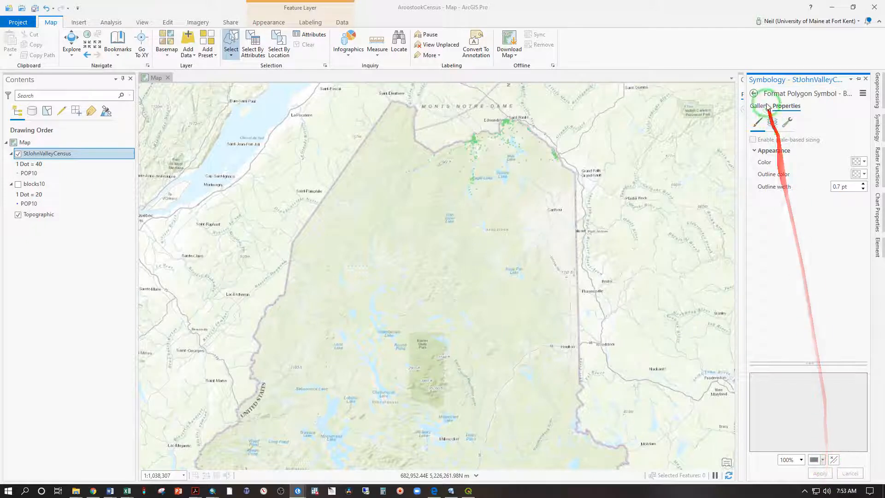
click(754, 94)
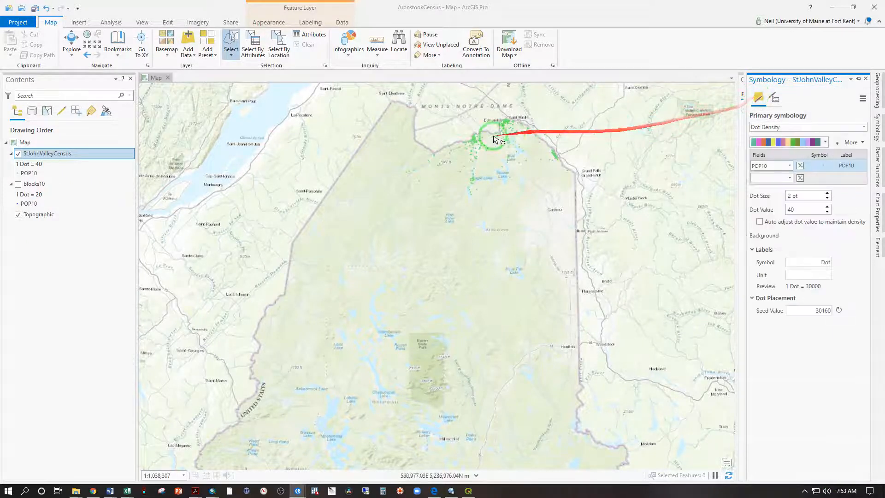
Set the dot value of the StJohnValleyCensus dot density symbology to 10.
click(790, 210)
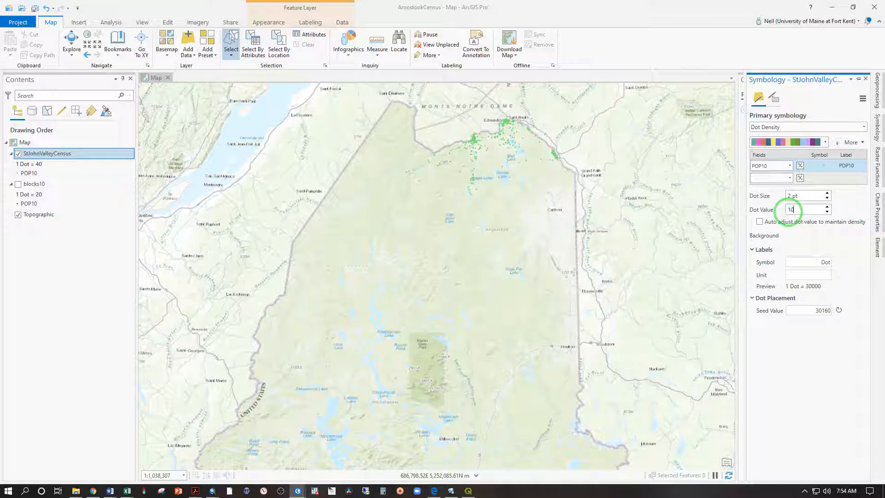
click(806, 196)
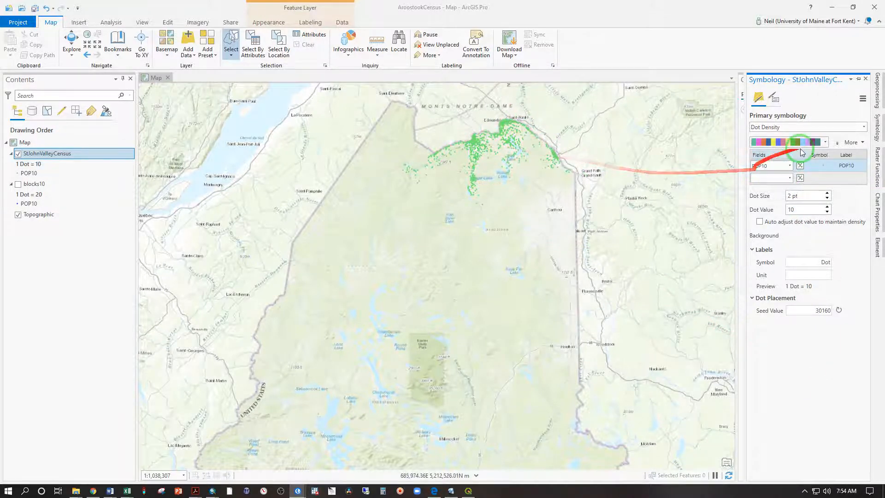
Try several color schemes, including grey, teal, red and multicolor ones, on the StJohnValleyCensus dot density symbology.
click(825, 143)
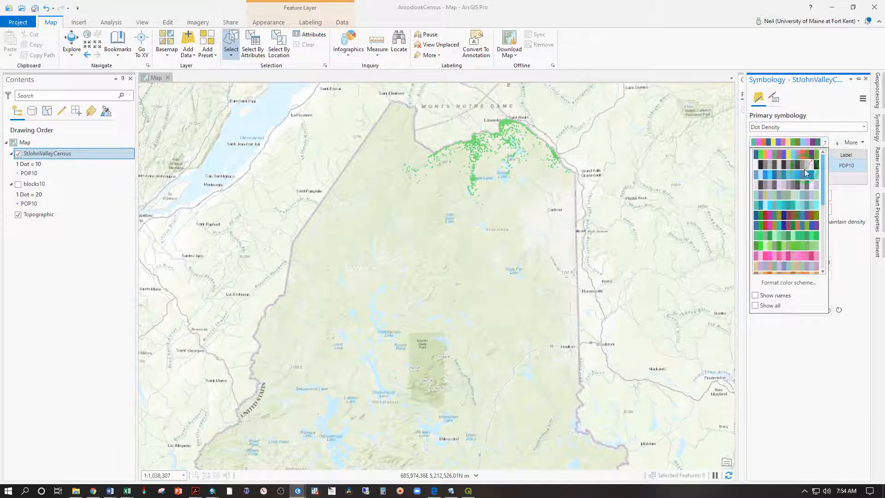
click(796, 166)
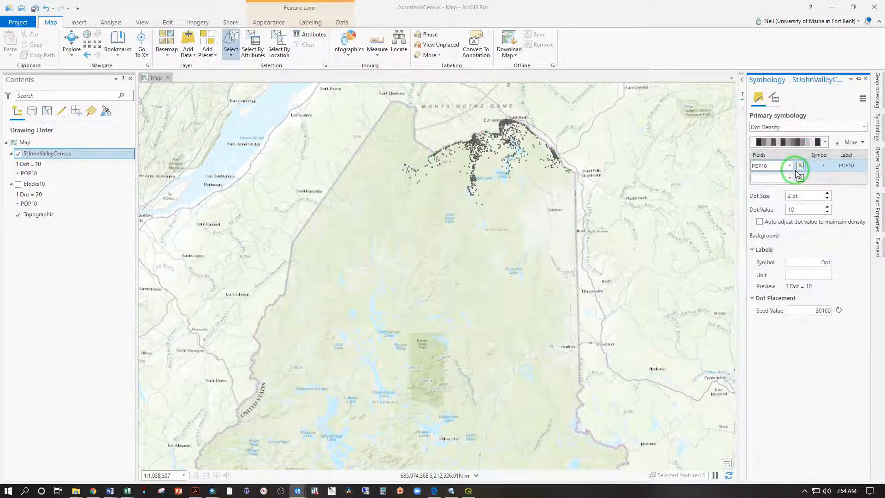
click(828, 144)
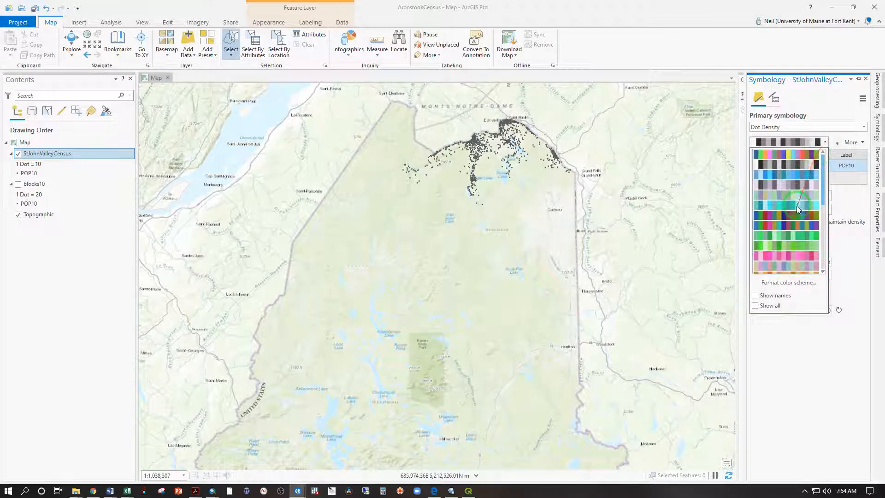
click(795, 209)
click(825, 142)
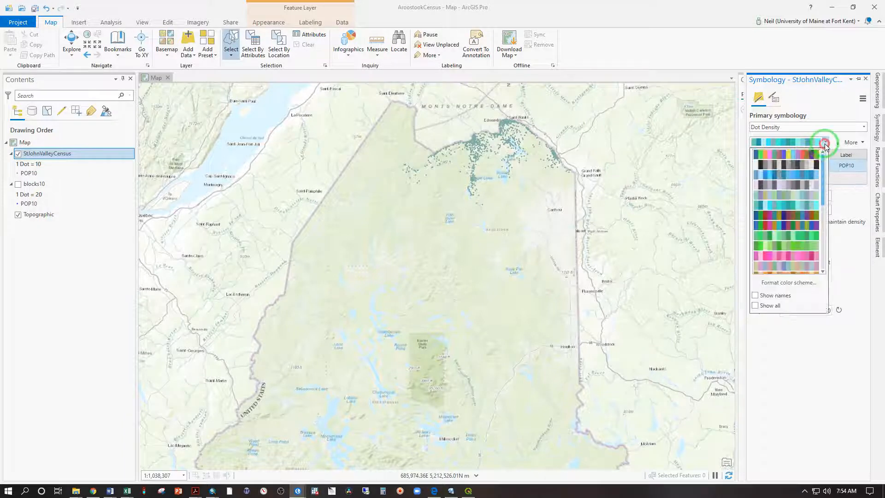
scroll(788, 226, down, 5)
scroll(788, 226, down, 1)
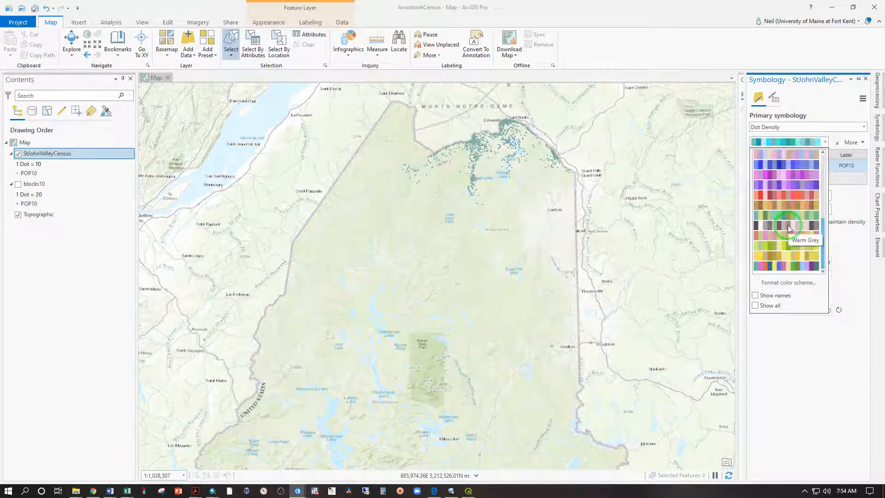
click(789, 195)
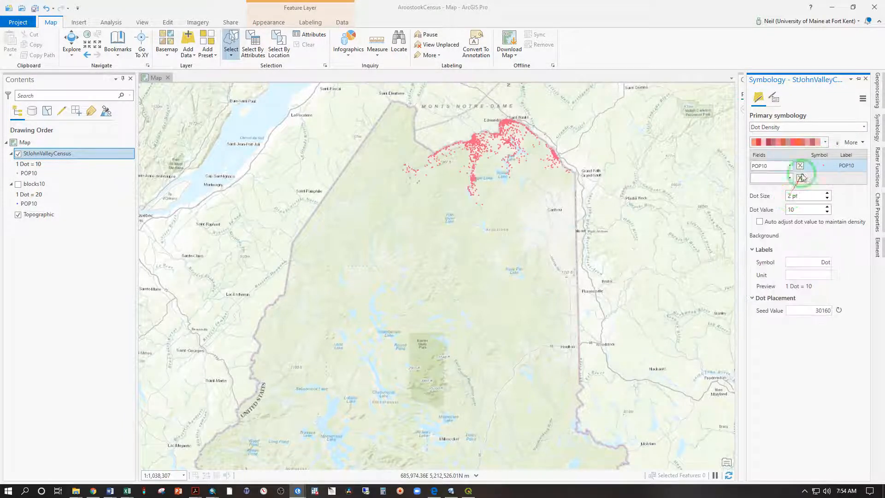
click(825, 143)
scroll(796, 193, up, 2)
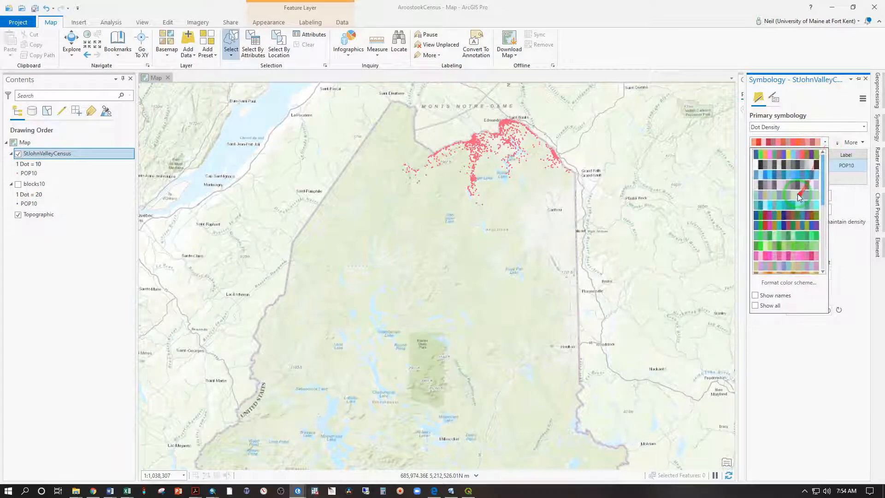
click(797, 165)
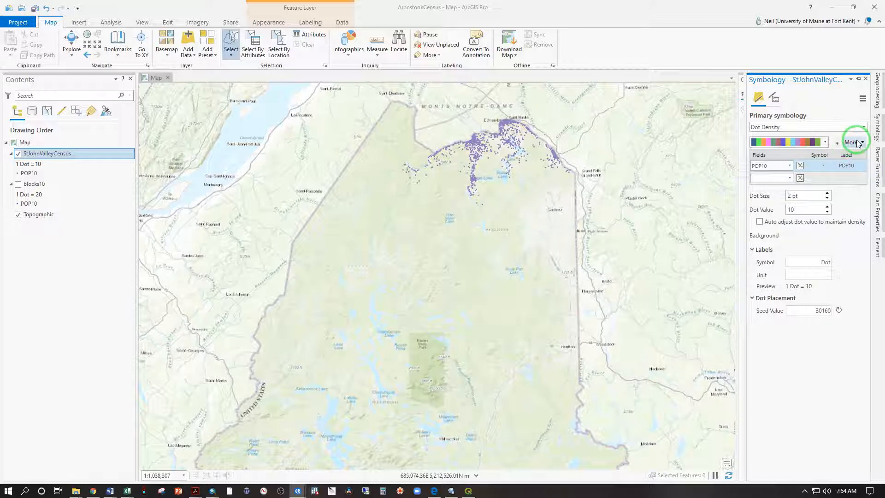
click(823, 147)
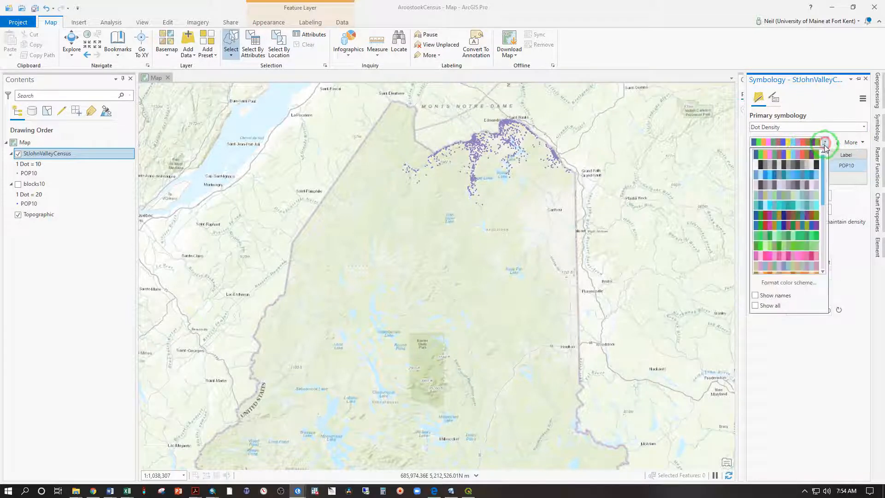
click(786, 208)
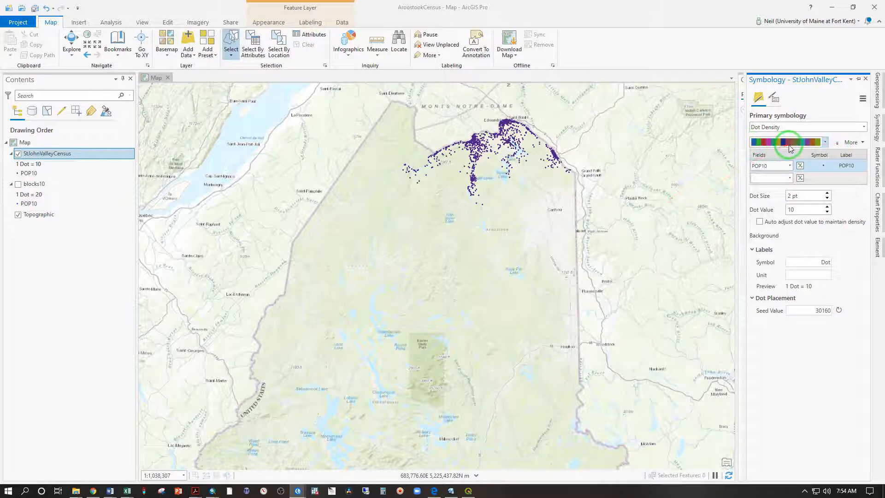
Format all StJohnValleyCensus dot symbols in black, apply the change, and return to the primary symbology settings.
click(853, 143)
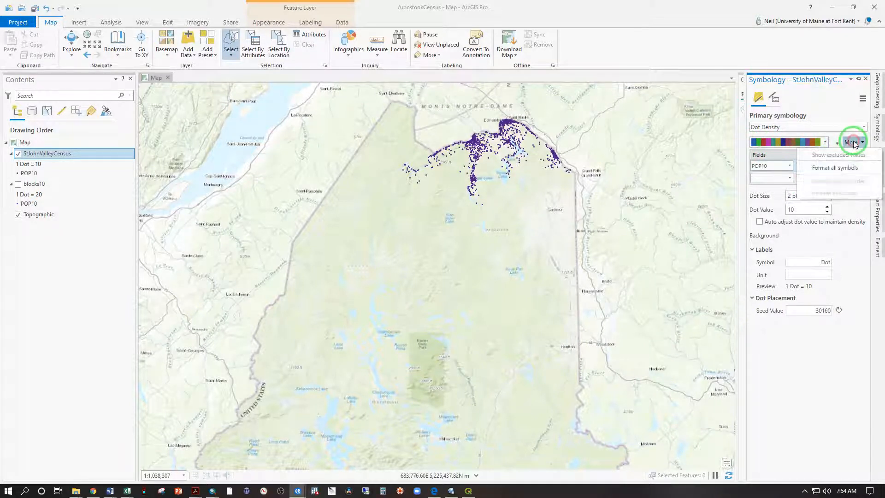
click(835, 168)
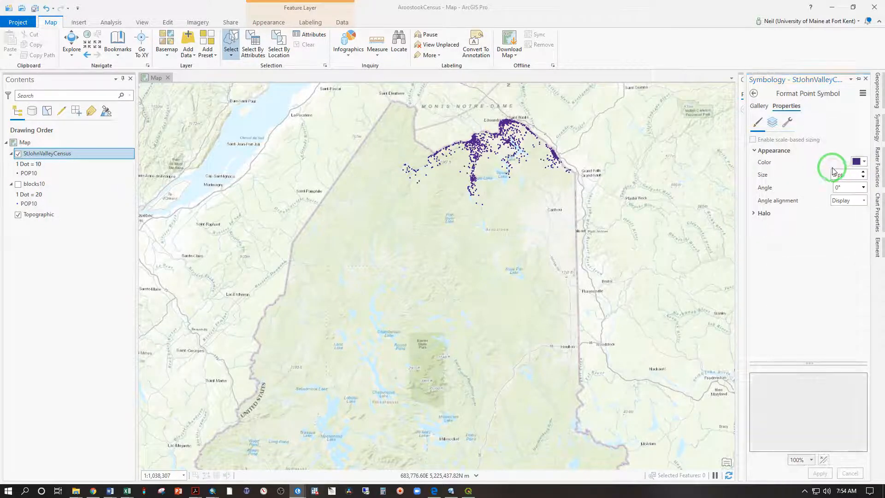
click(864, 163)
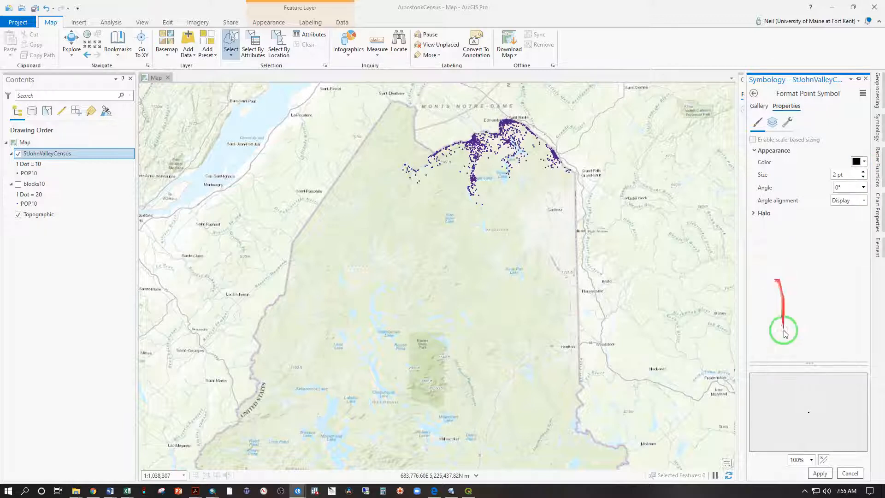
click(819, 473)
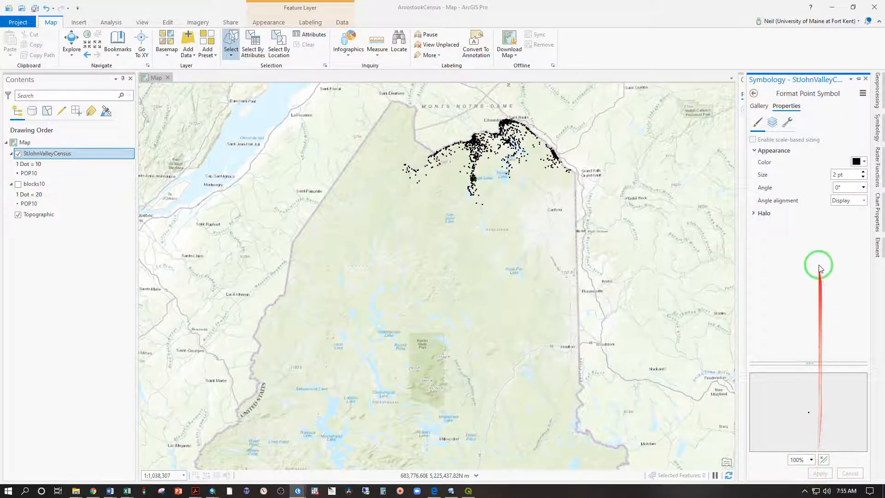
click(755, 95)
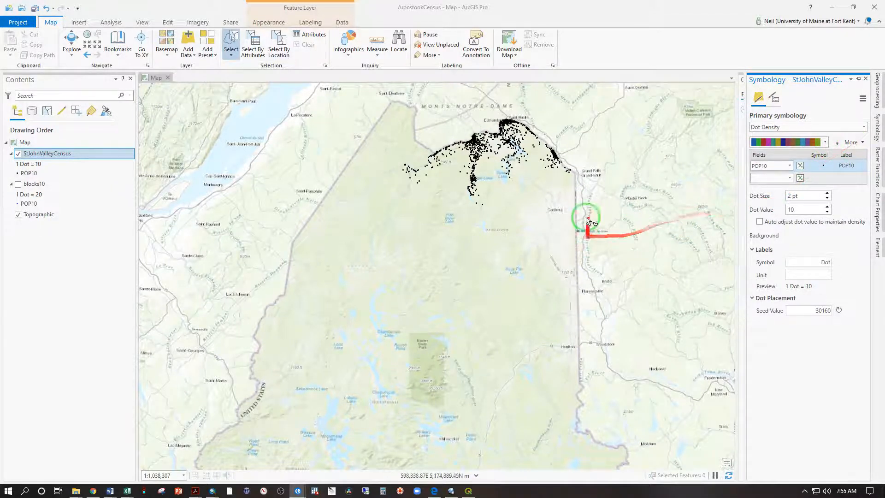
Search the geoprocessing tools for "mean center" and open the Mean Center tool.
right_click(48, 154)
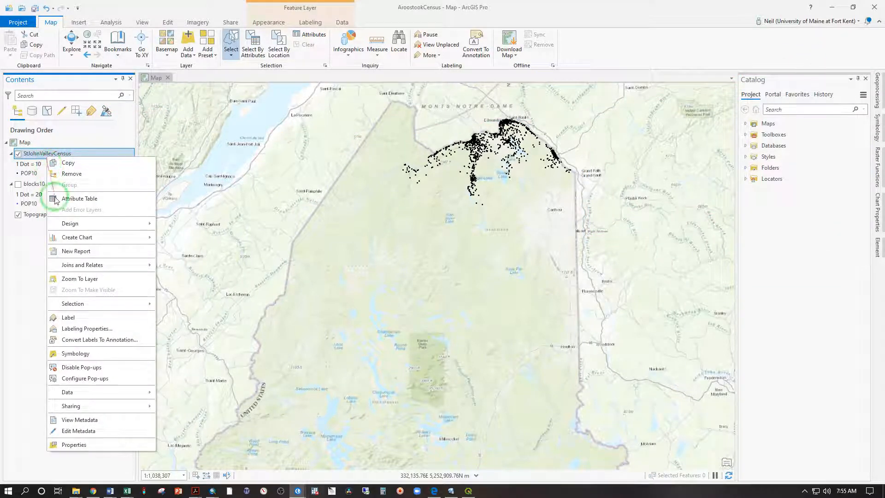
click(91, 280)
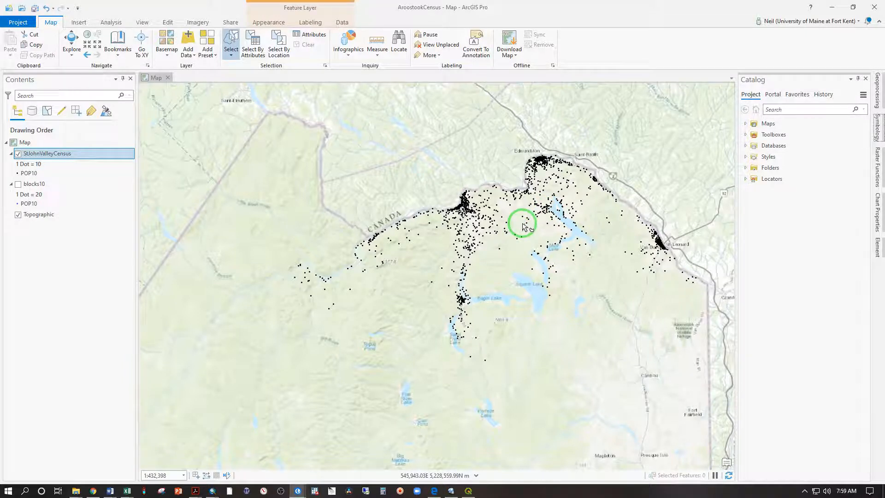
click(111, 22)
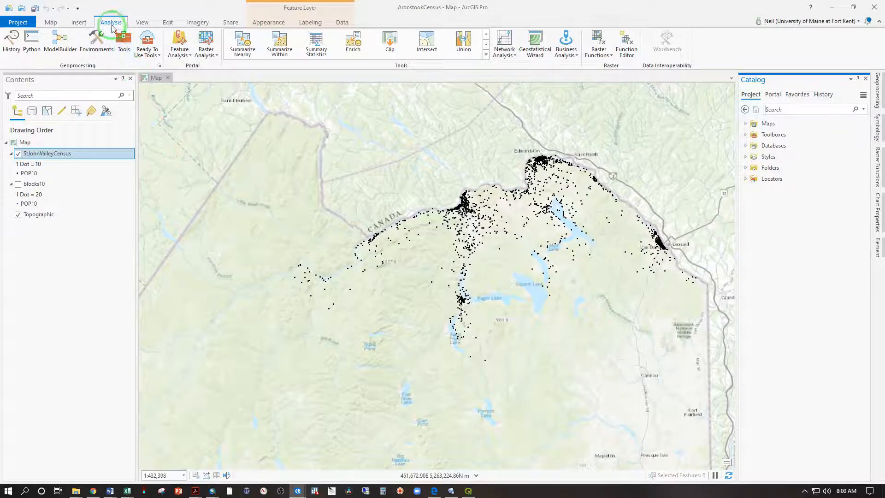
click(122, 40)
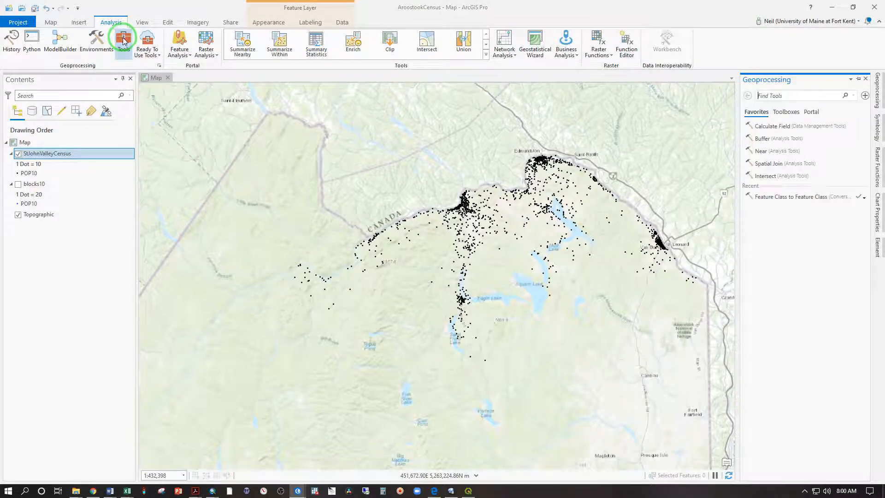
click(769, 98)
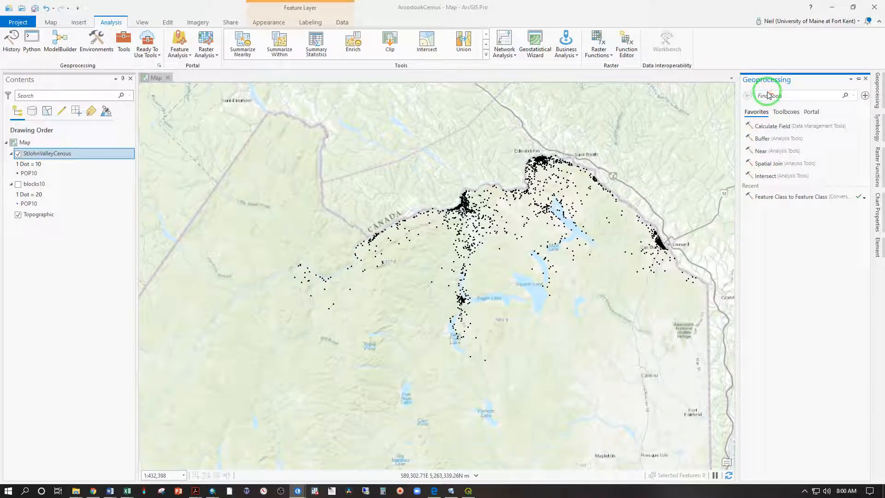
text(mean cente)
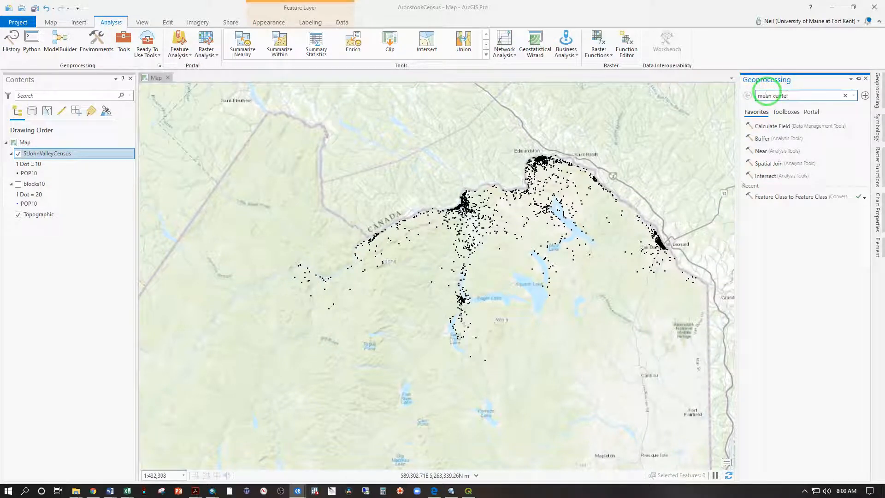
text(r)
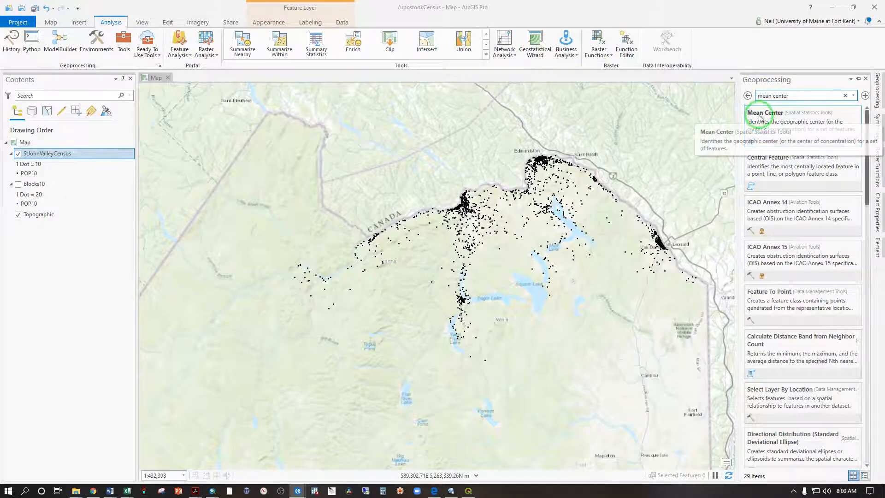
click(760, 118)
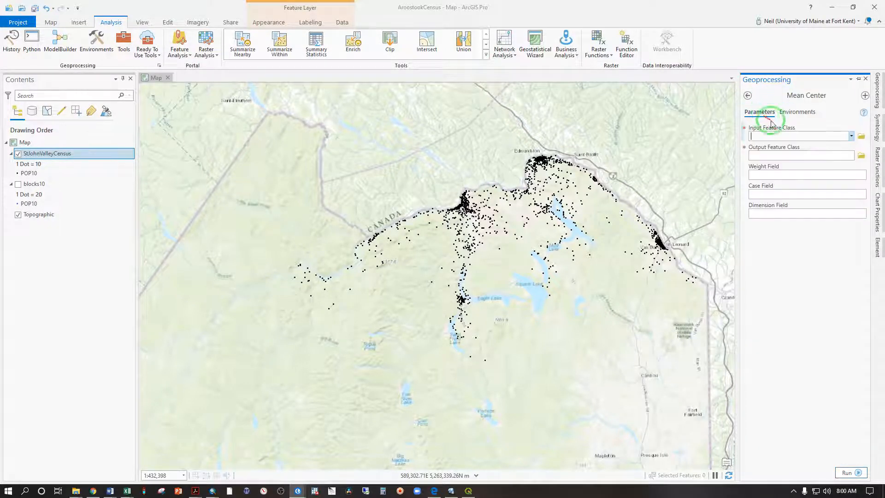
Run Mean Center on StJohnValleyCensus with output StJohnValleyCensus_MeanCenter and POP10 as the weight field.
click(850, 136)
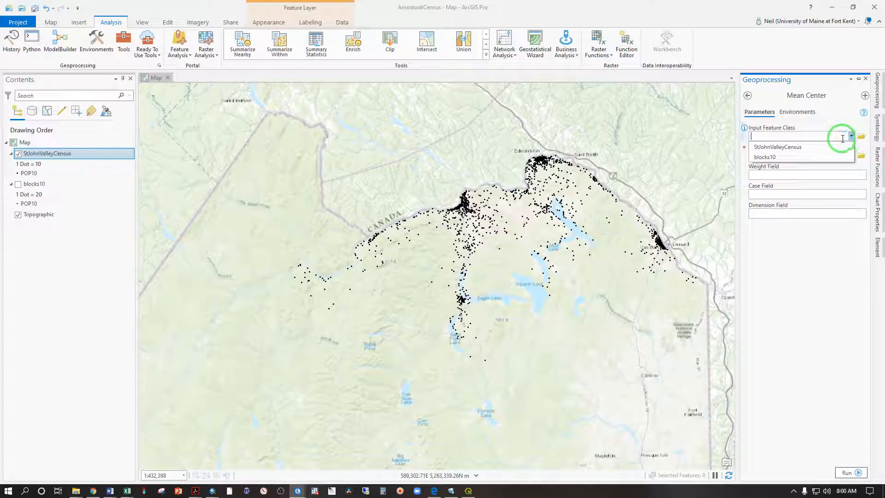
click(803, 147)
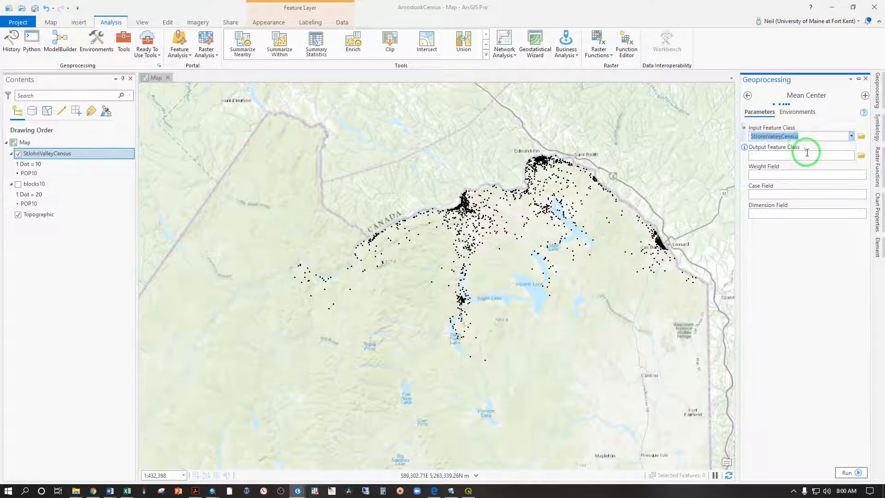
click(808, 156)
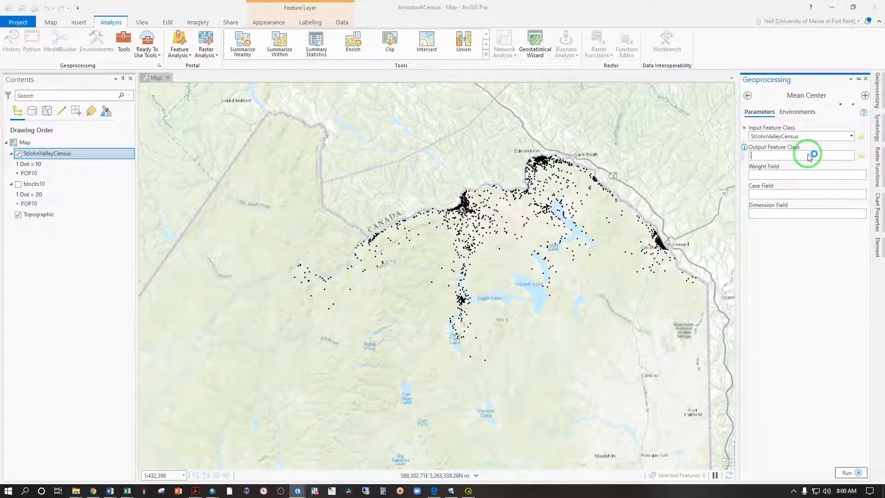
text(MeanCenter)
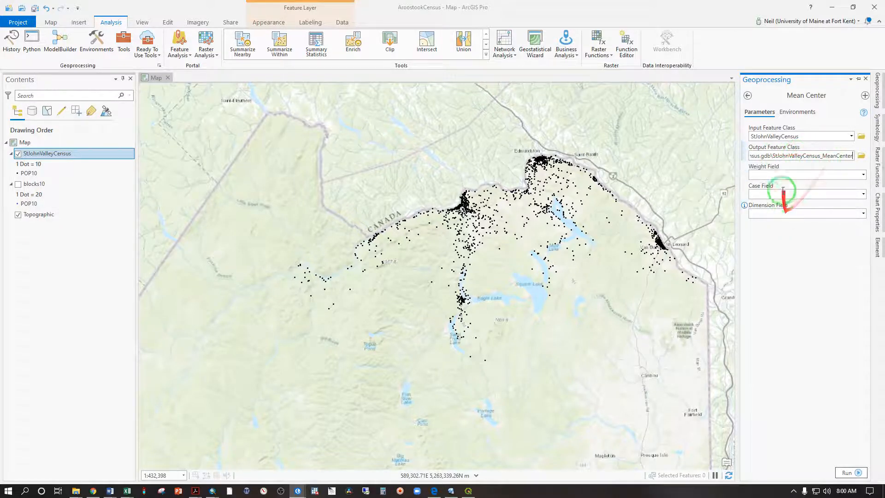
click(863, 175)
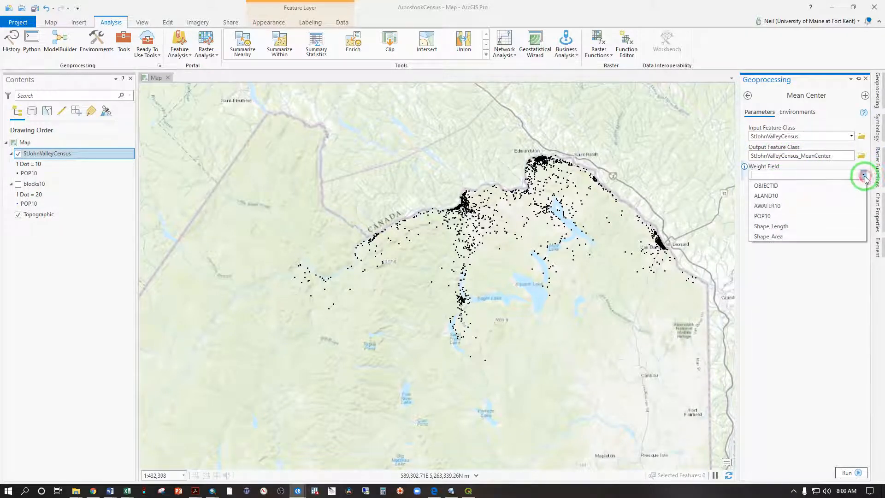
click(825, 215)
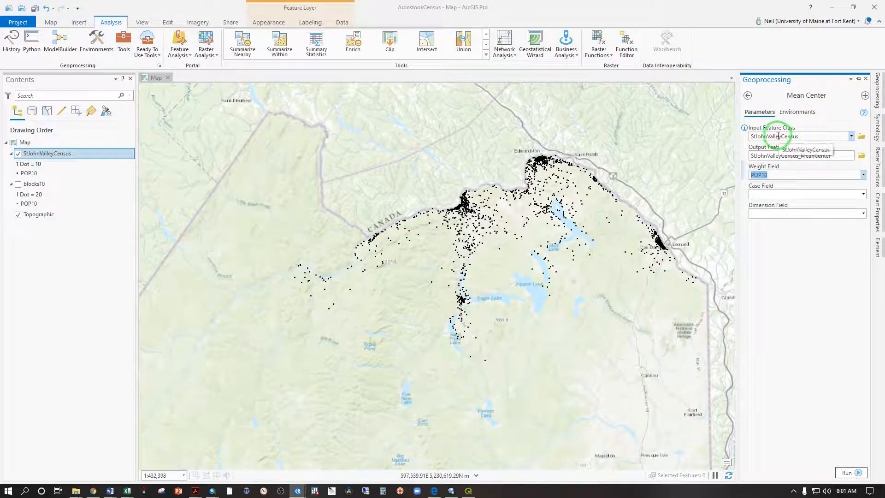
click(848, 472)
mouse_move(819, 477)
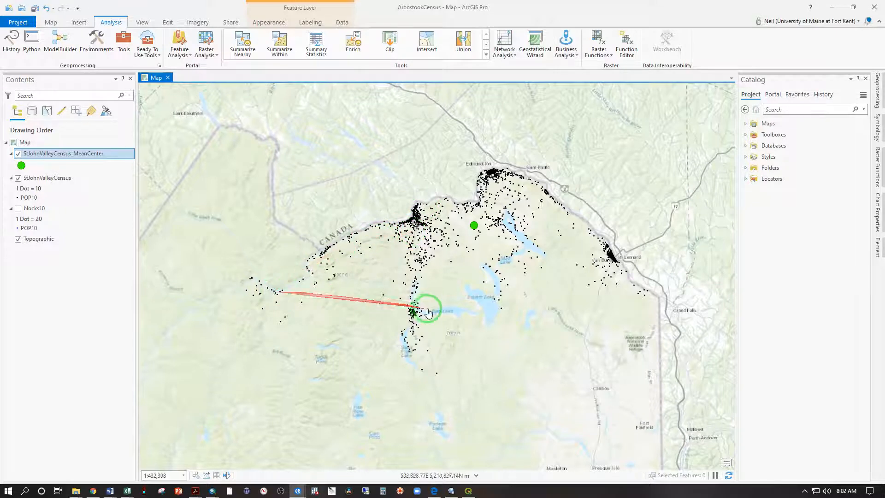
Return to the geoprocessing tool search, look for "median center", and open the Median Center tool.
click(876, 96)
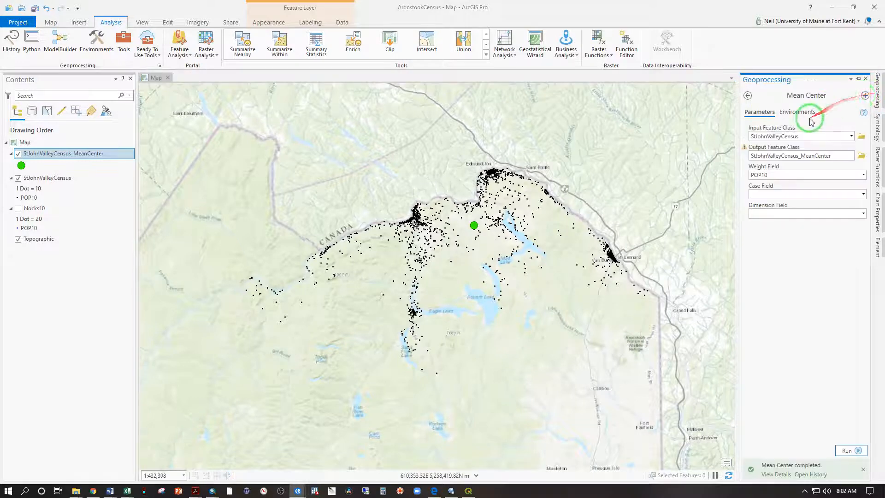
click(748, 95)
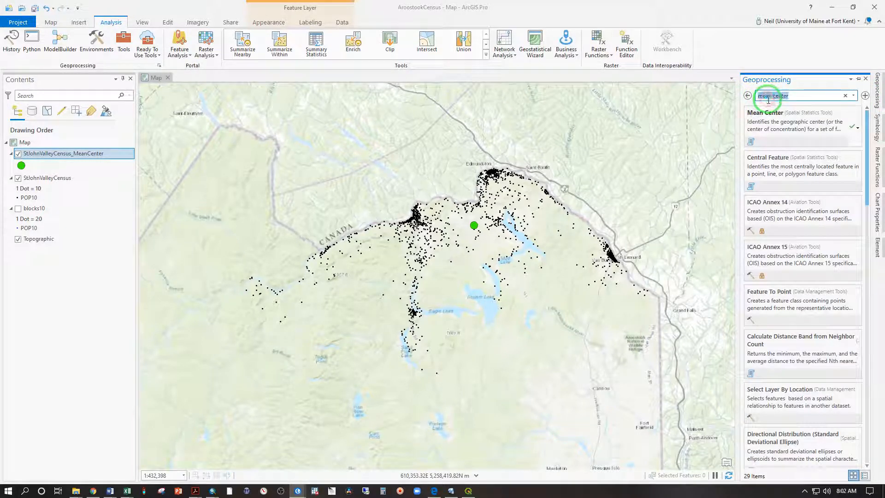
click(767, 97)
text(me)
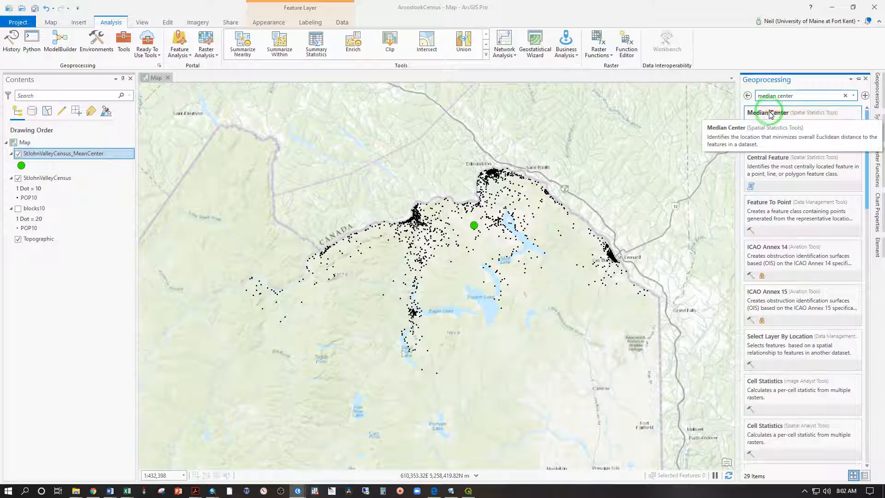
click(767, 114)
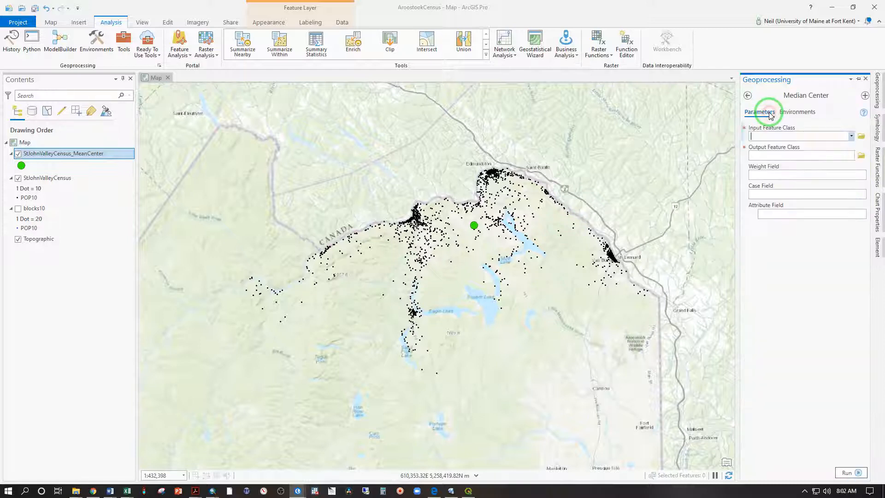
Run Median Center on StJohnValleyCensus with output StJohnValleyCensus_MedianCenter and POP10 as the weight field.
click(851, 137)
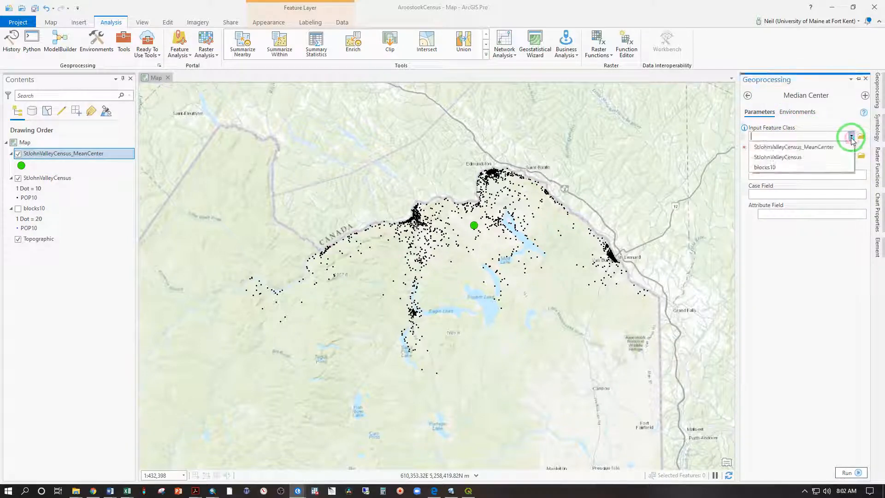
click(802, 160)
click(791, 157)
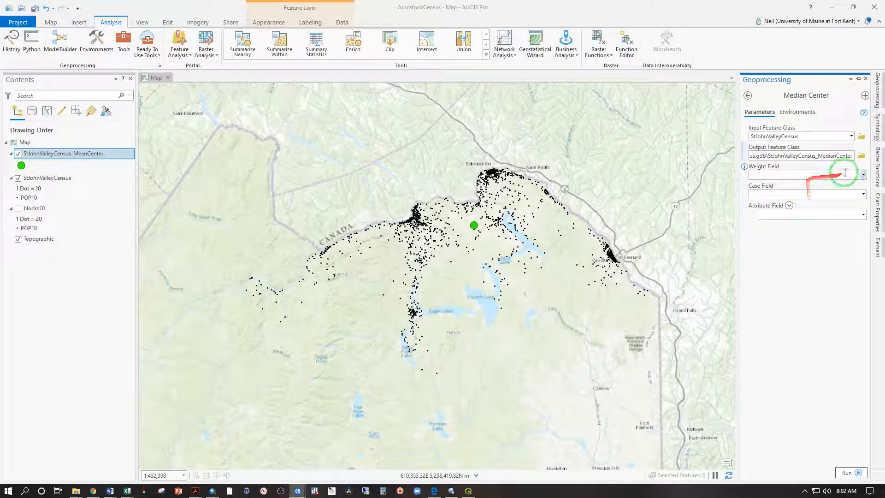
click(864, 179)
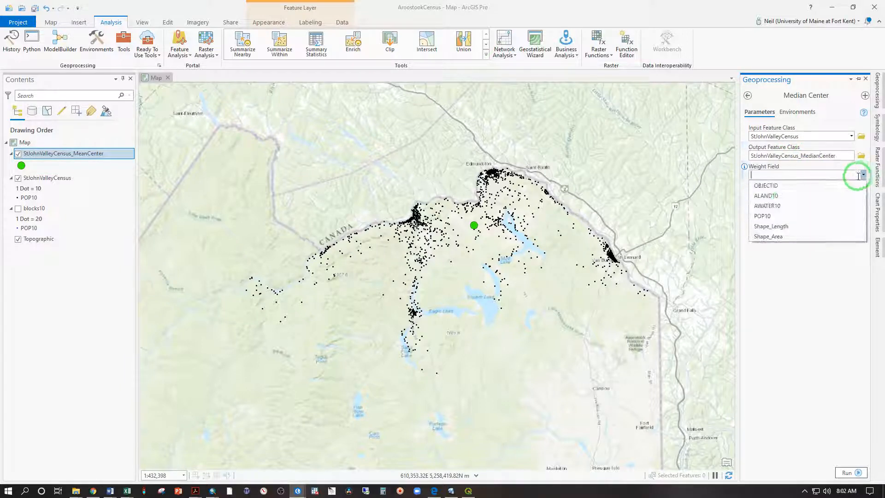
click(779, 214)
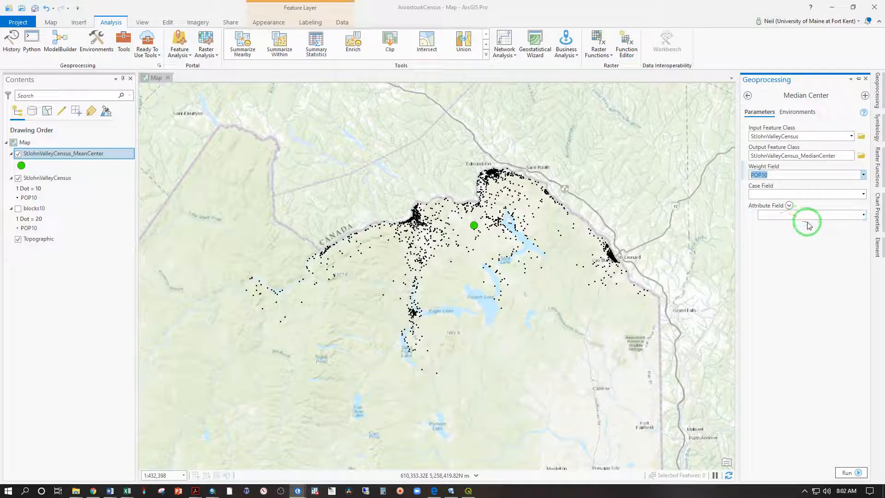
click(846, 473)
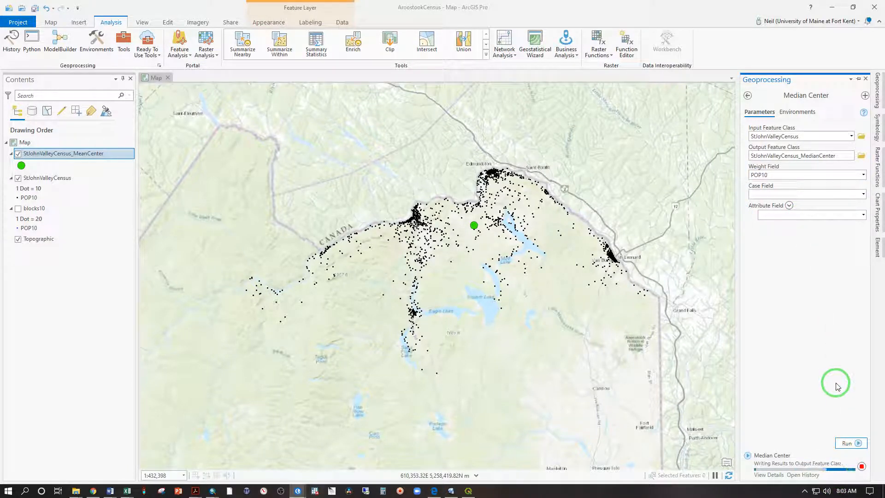